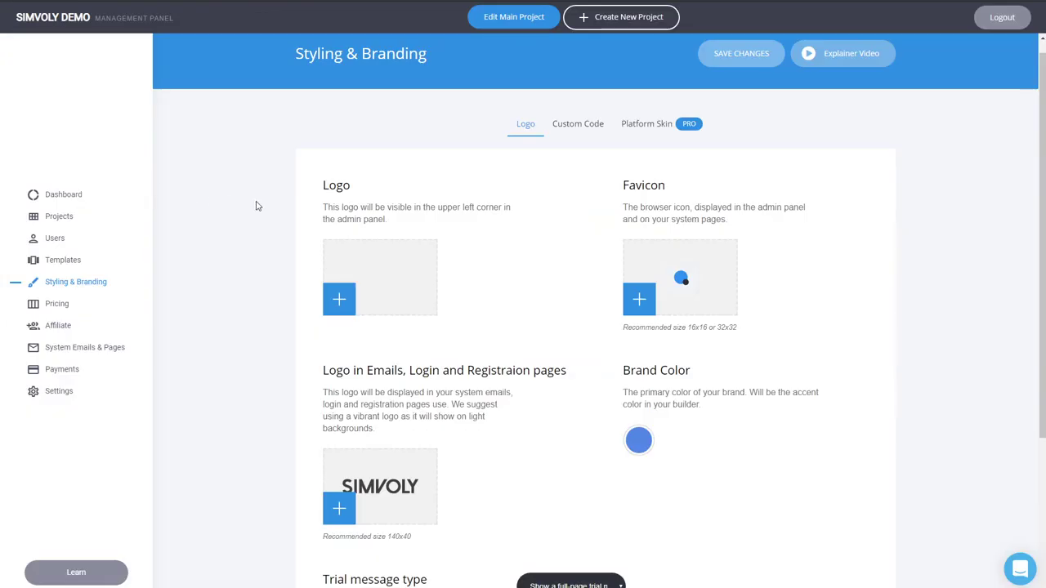
Step: Scroll down the Styling & Branding page to reach the Edit Main Project link
scroll(260, 207, "down", 3)
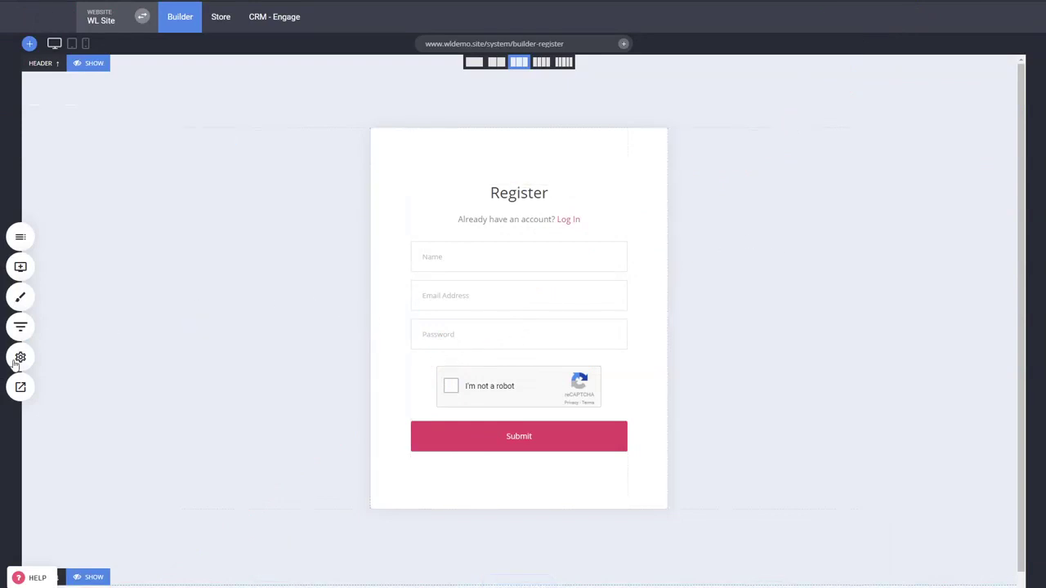
left_click(19, 238)
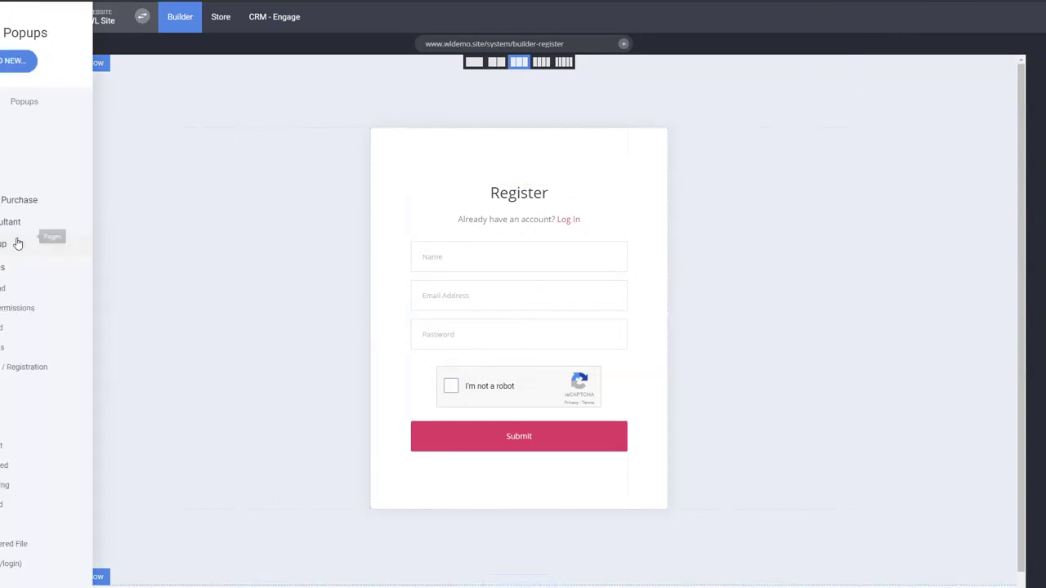
scroll(109, 280, "down", 1)
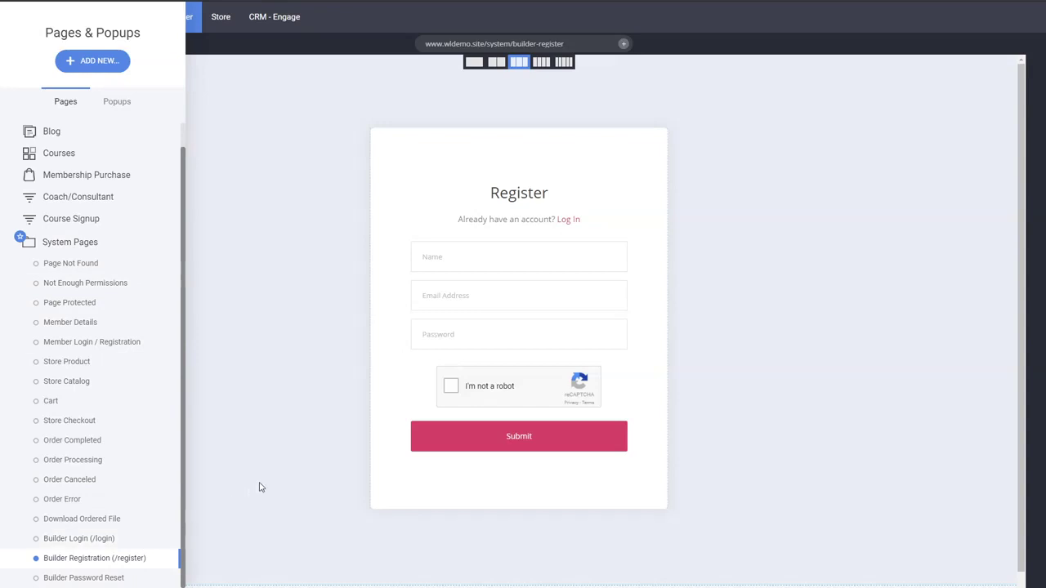
Step: Add a Phone field and an Accept Terms checkbox as additional registration fields on the Register form
left_click(347, 376)
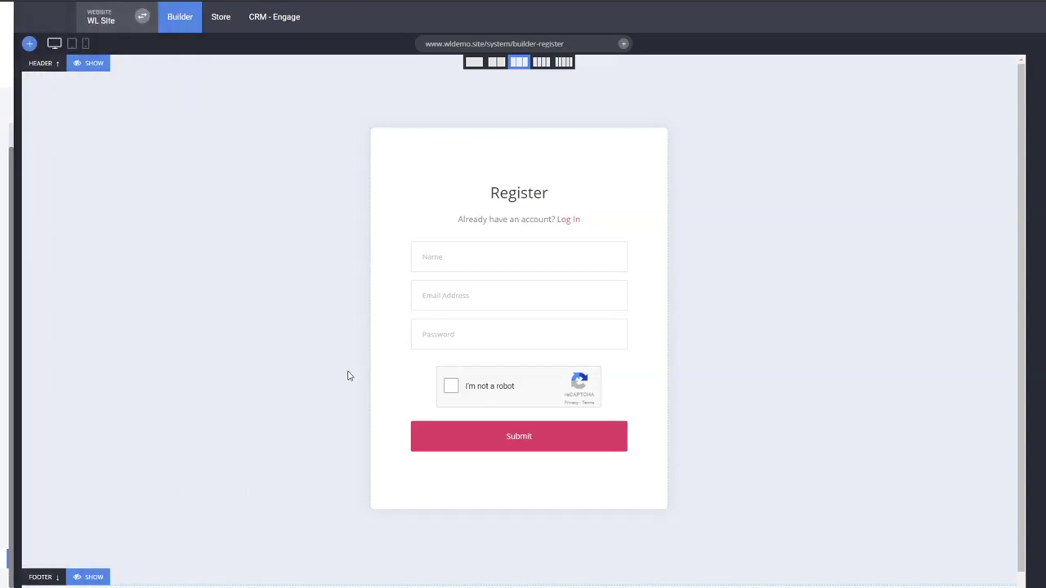
mouse_move(518, 312)
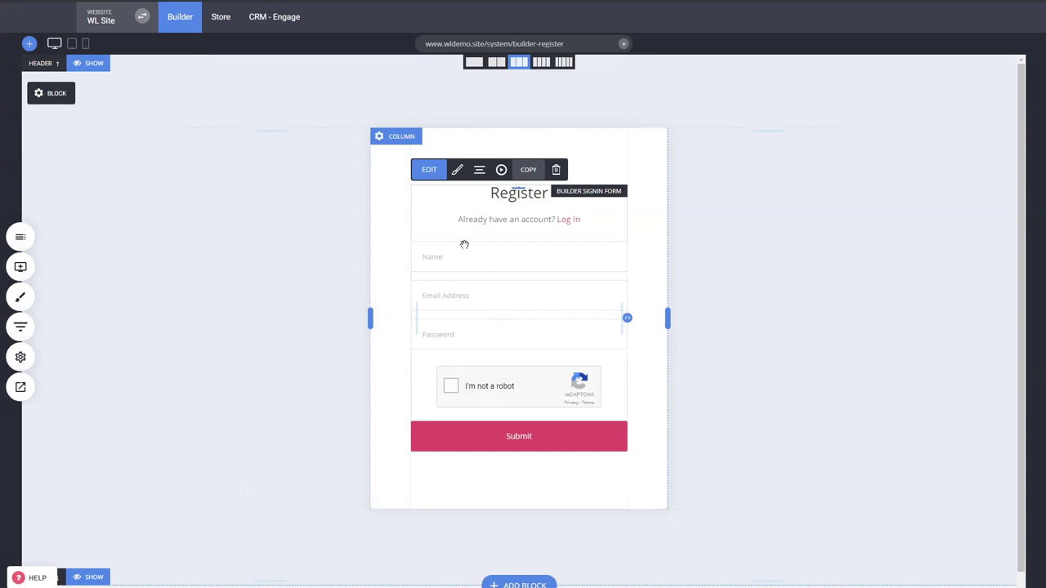
left_click(429, 170)
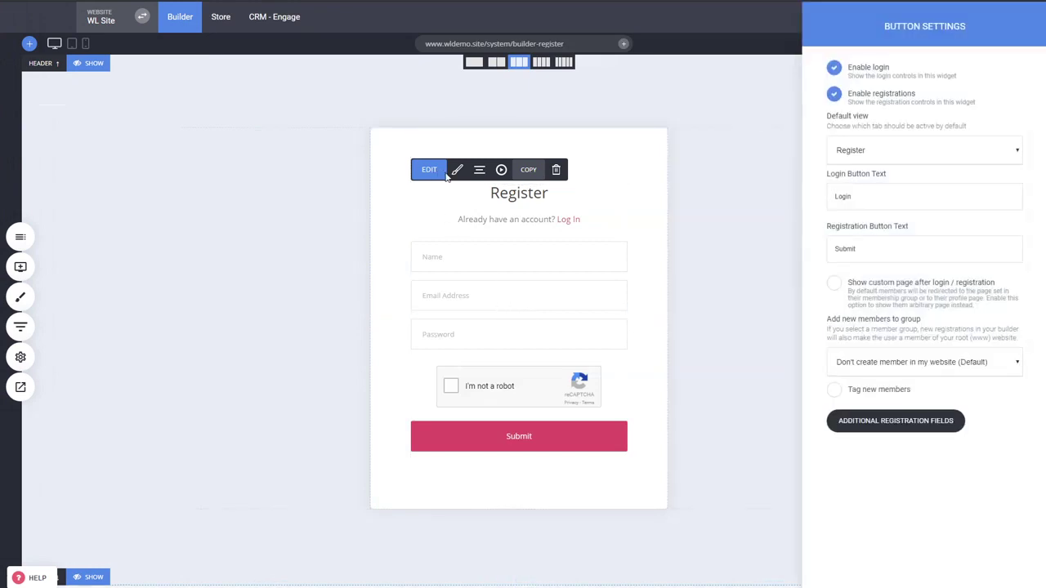
left_click(880, 422)
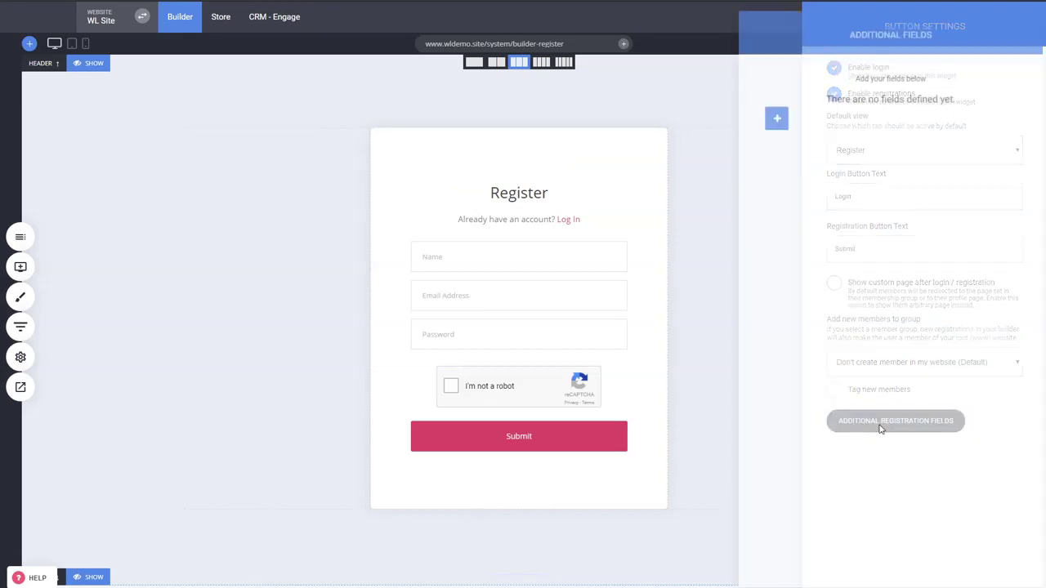
left_click(772, 113)
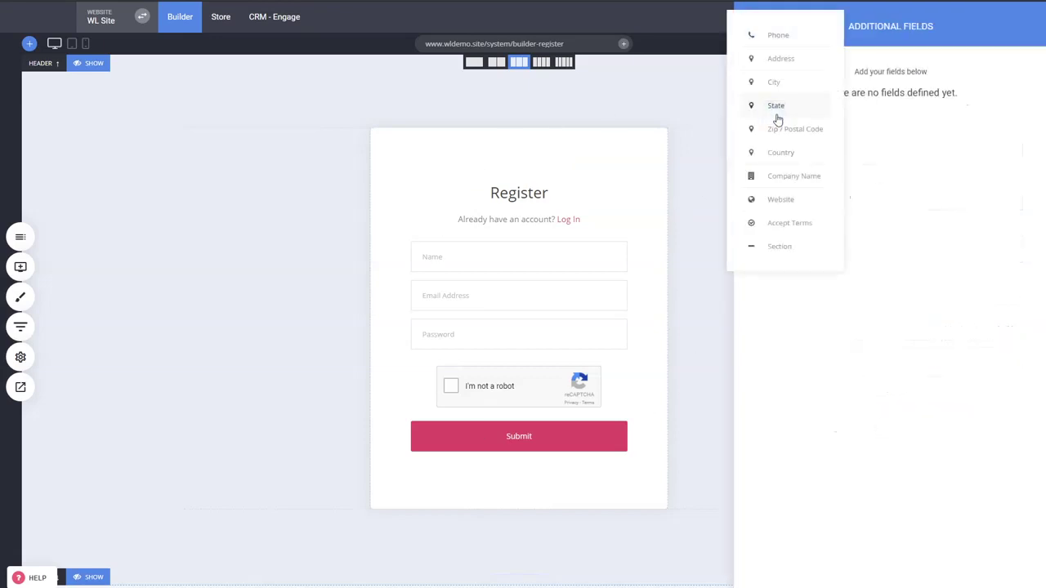
left_click(780, 37)
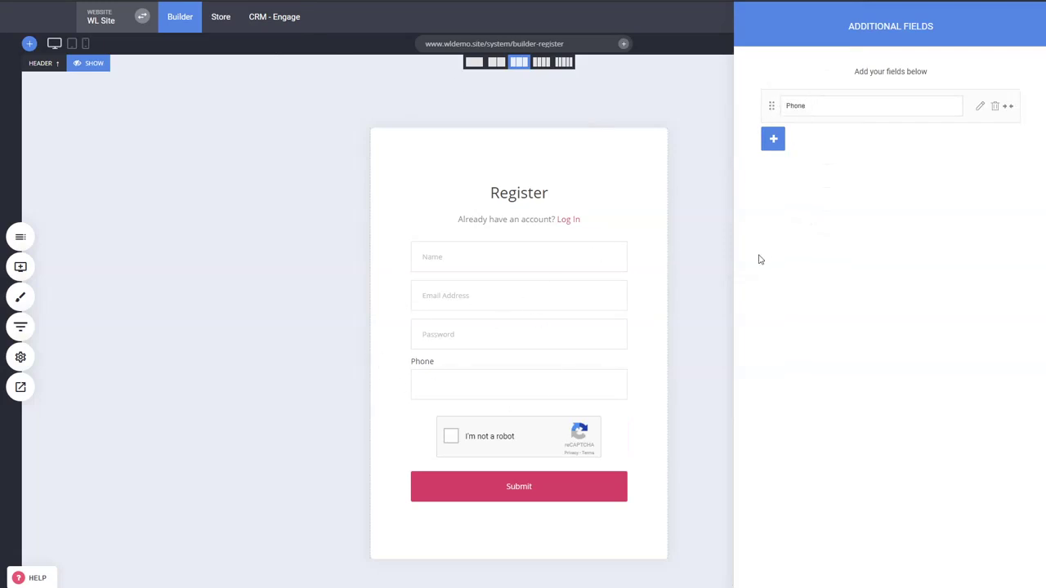
left_click(774, 141)
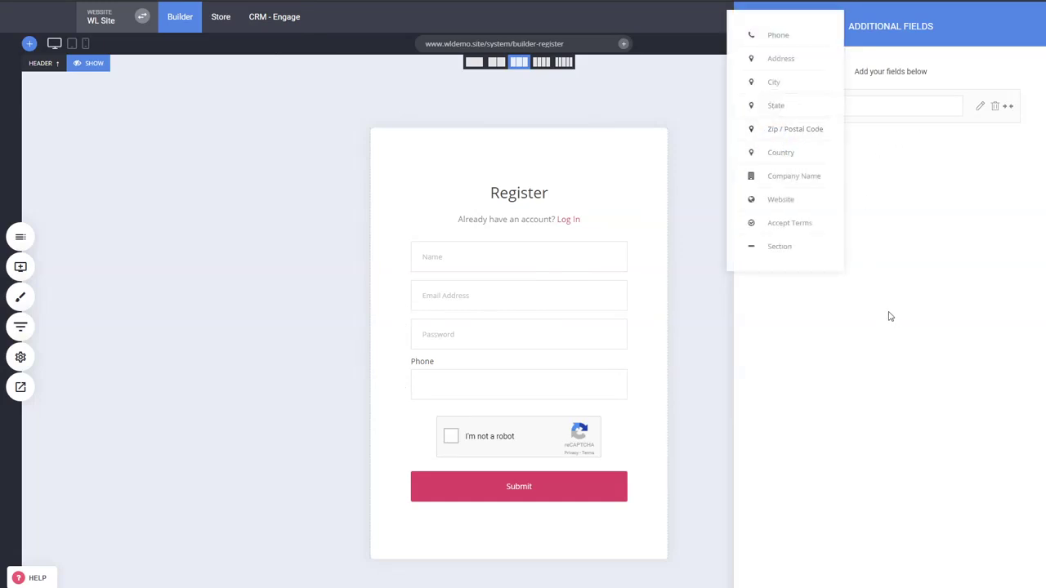
left_click(789, 224)
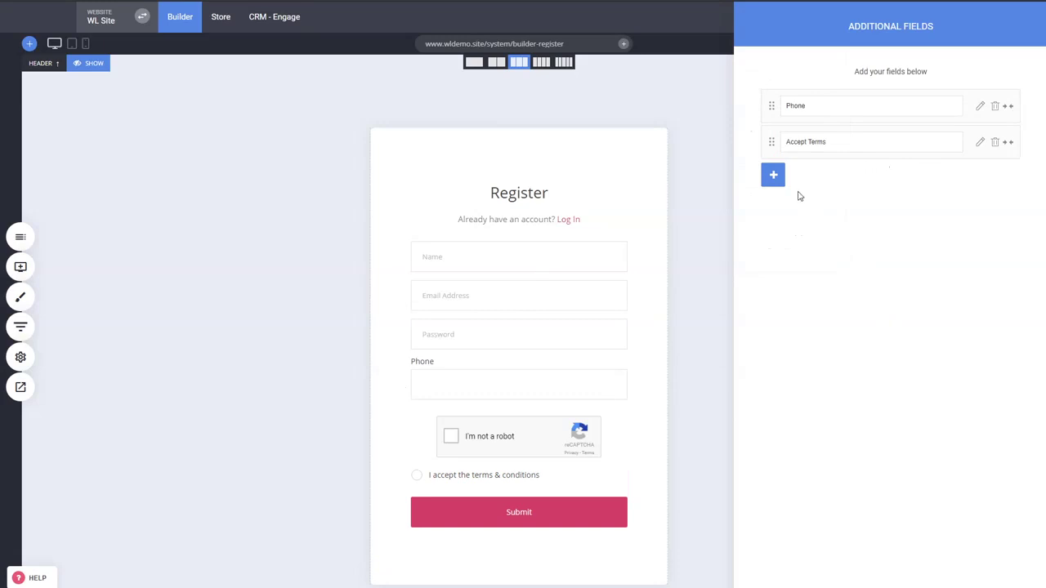
left_click(531, 262)
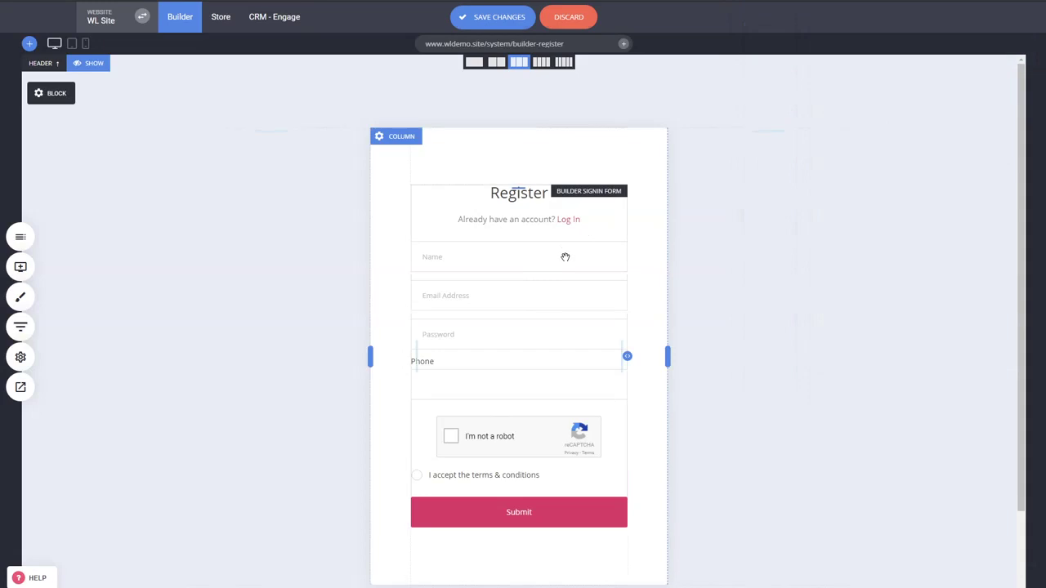
Step: Drag the Builder Login / Registration widget from Add Widget into the page column
left_click(21, 267)
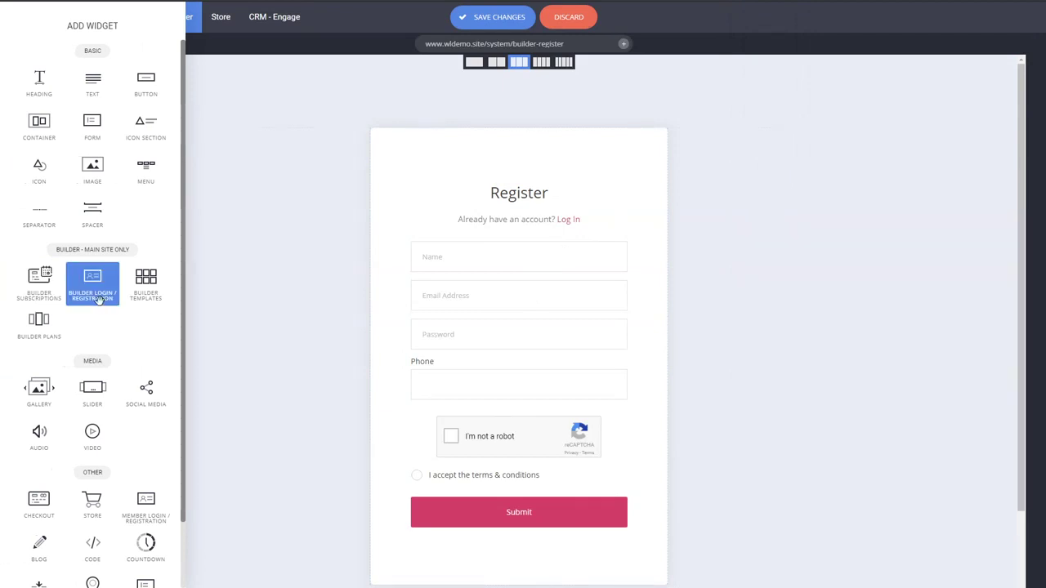
left_click_drag(88, 302, 535, 279)
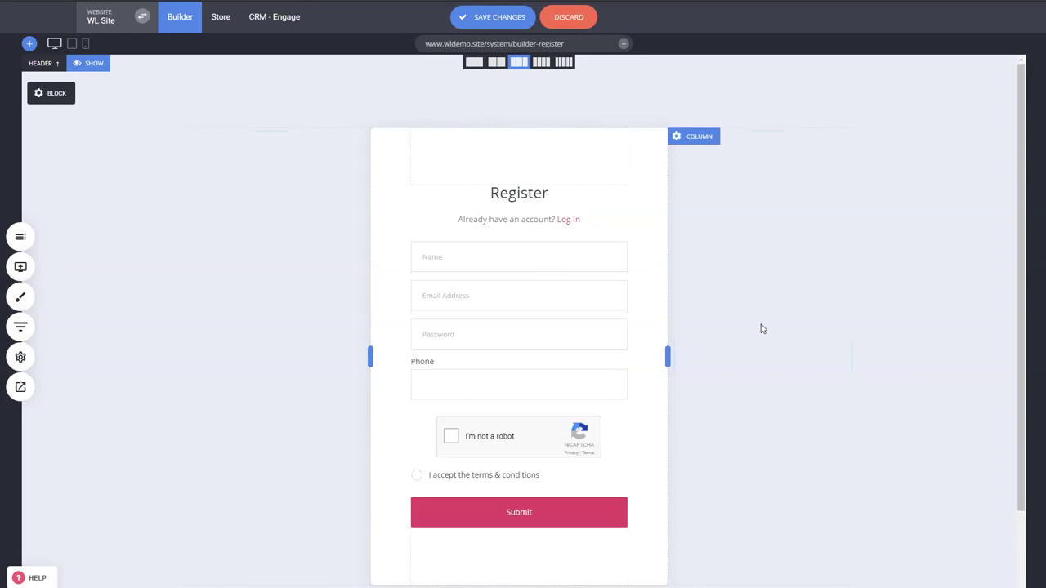
left_click(560, 303)
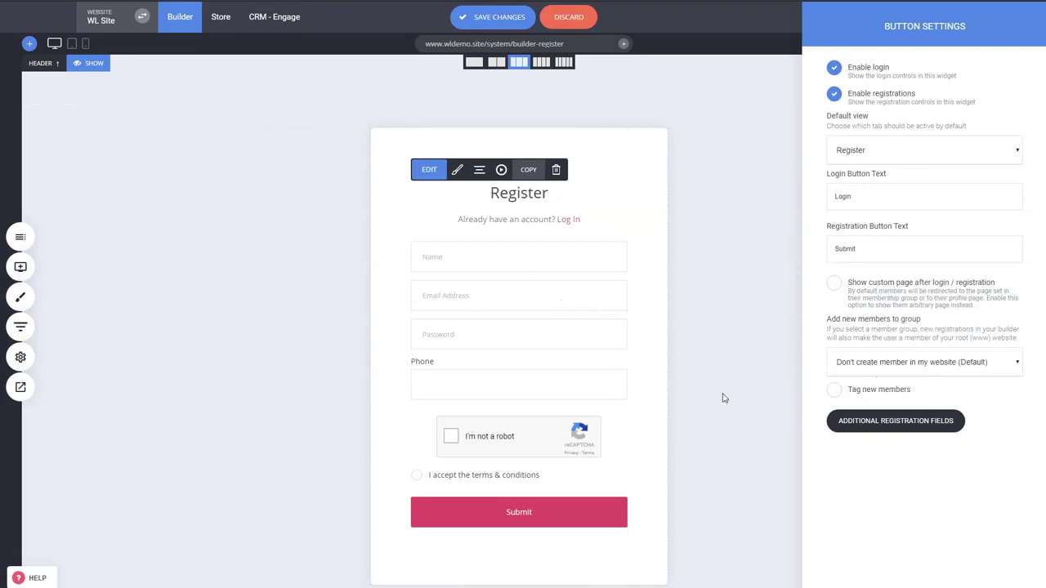
left_click(881, 397)
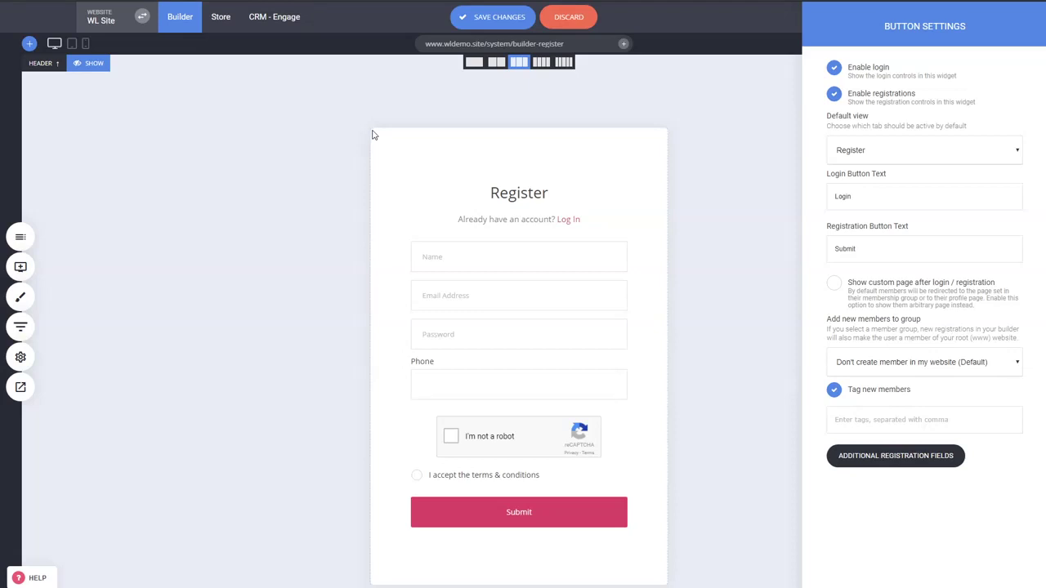
left_click(902, 395)
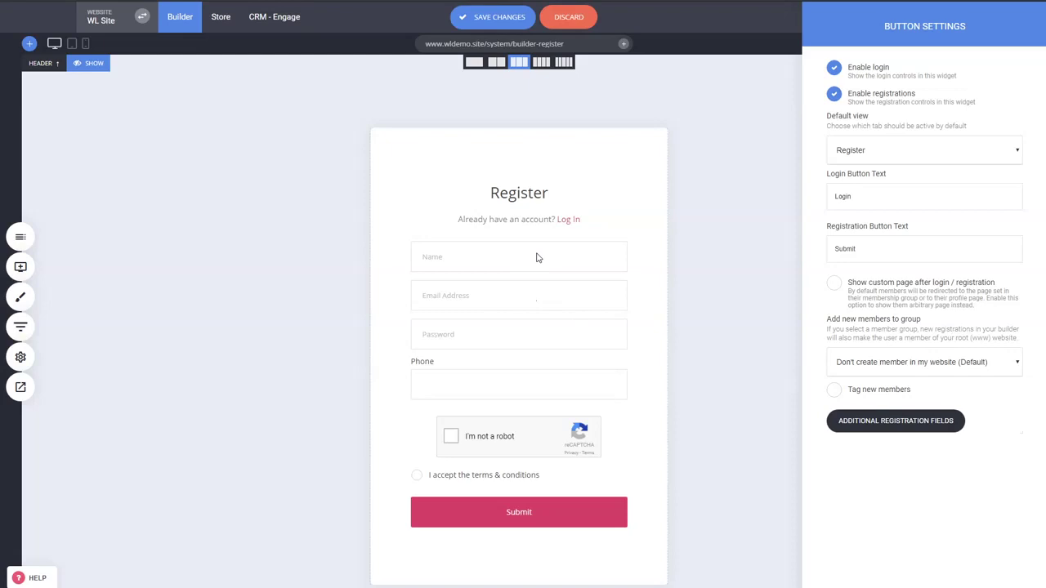
Step: Browse integrations under Website Settings > Applications, then open the register widget's settings
left_click(152, 245)
left_click(21, 357)
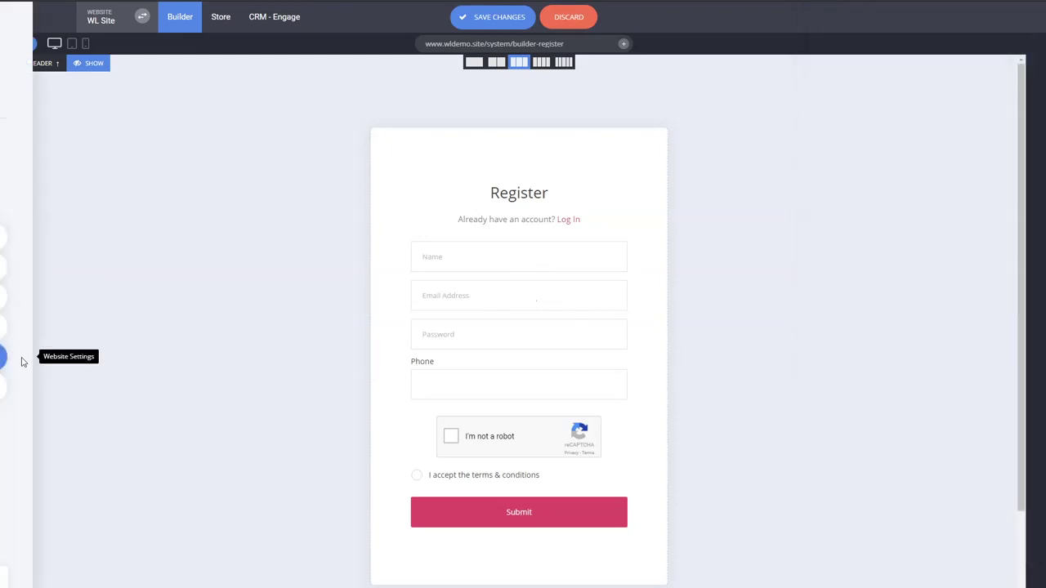
left_click(45, 223)
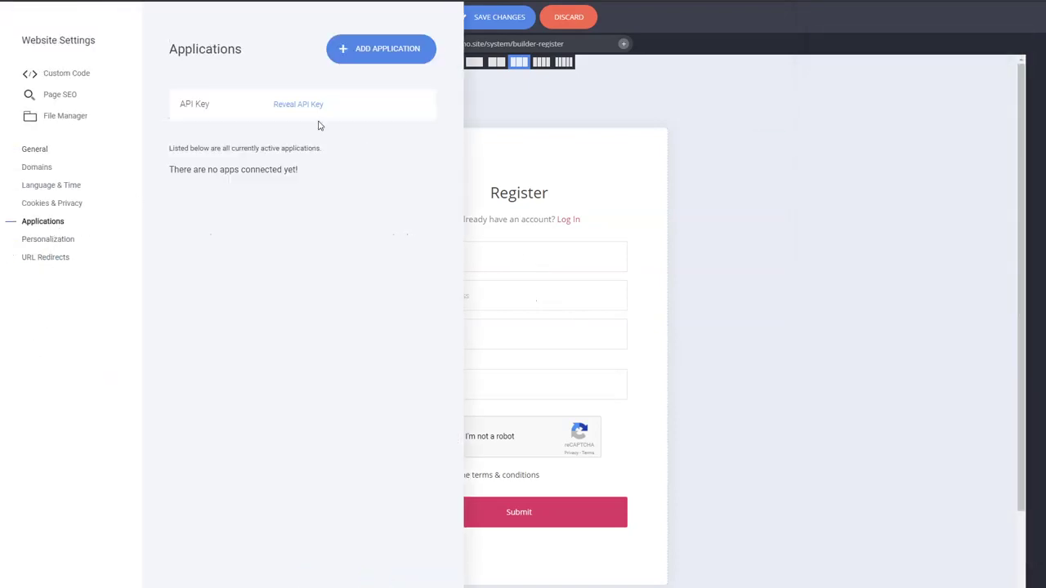
left_click(361, 50)
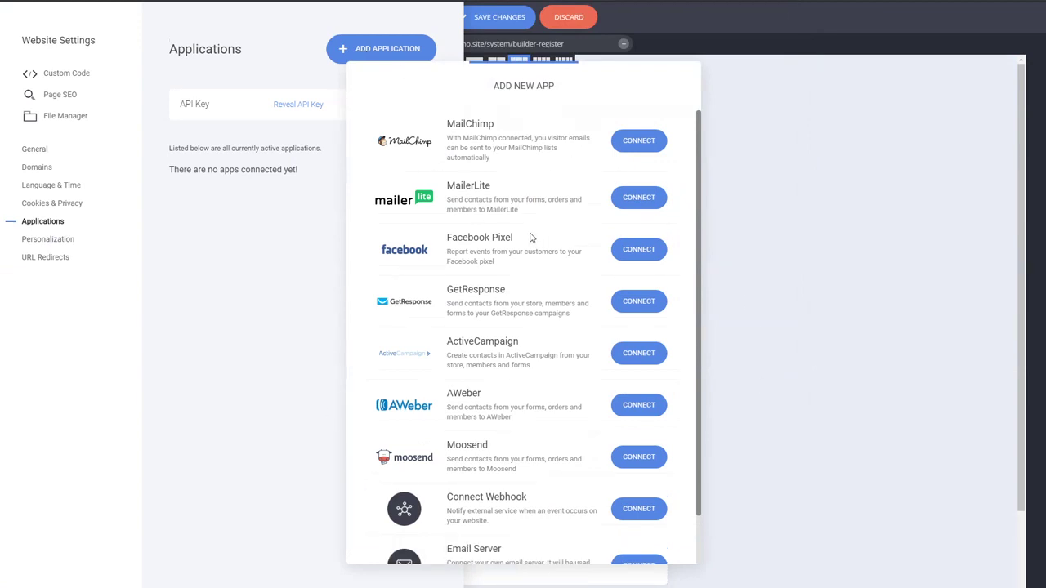
left_click(266, 288)
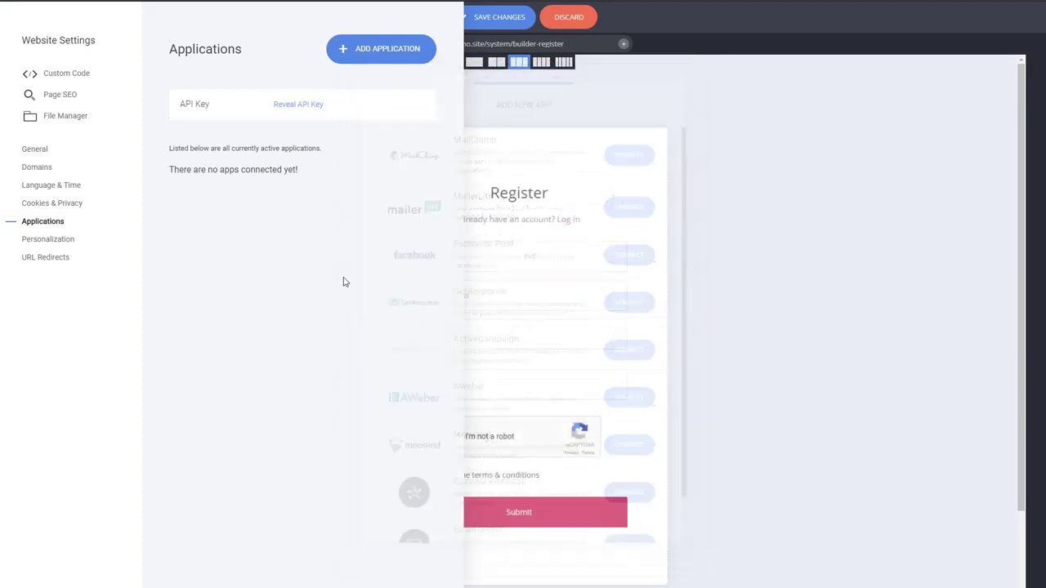
left_click(729, 264)
left_click(518, 301)
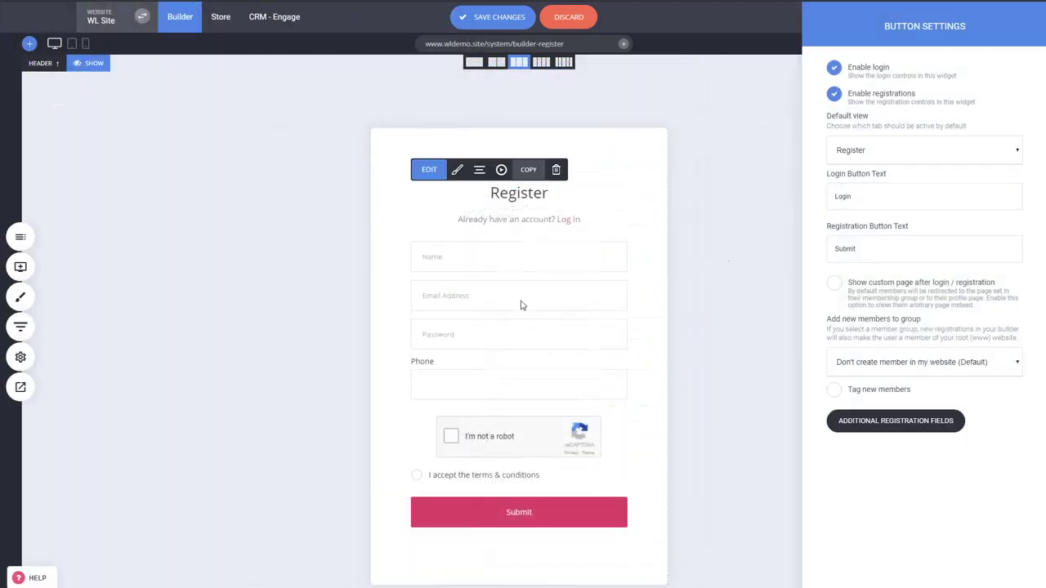
Step: Keep the default post-registration redirect and put new members in the Basic Members group
left_click(869, 293)
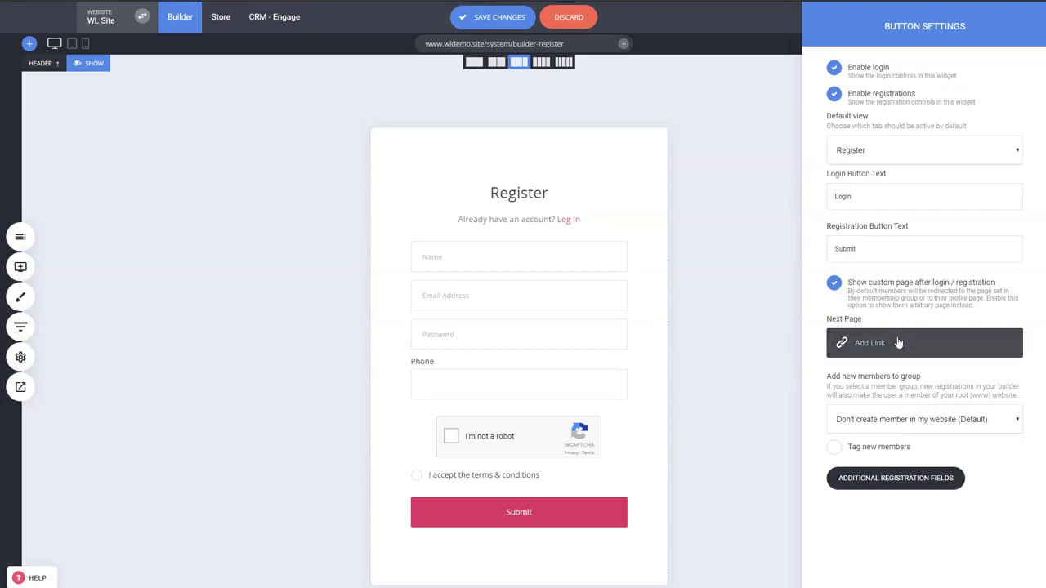
left_click(907, 294)
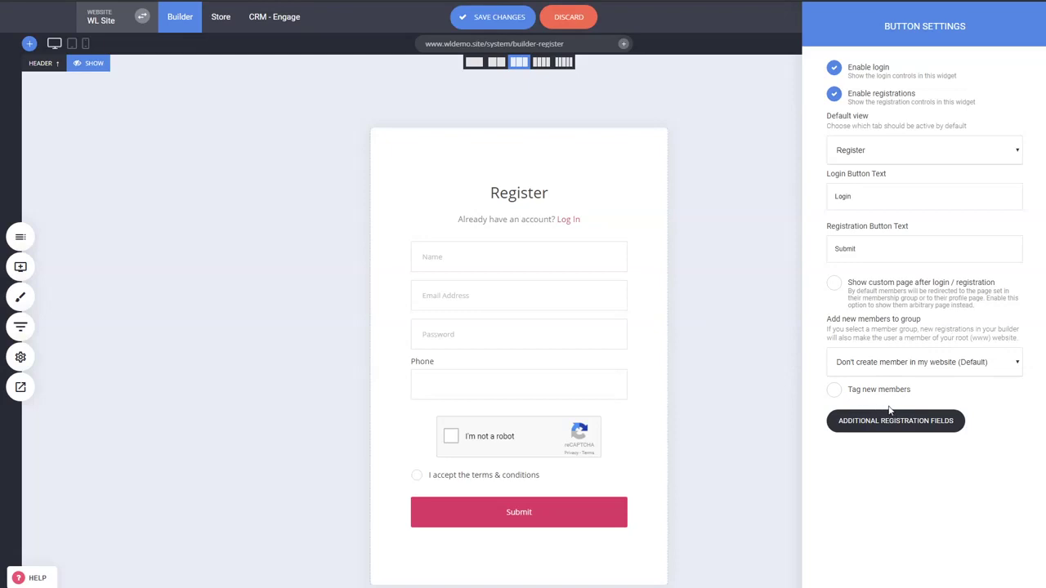
left_click(889, 409)
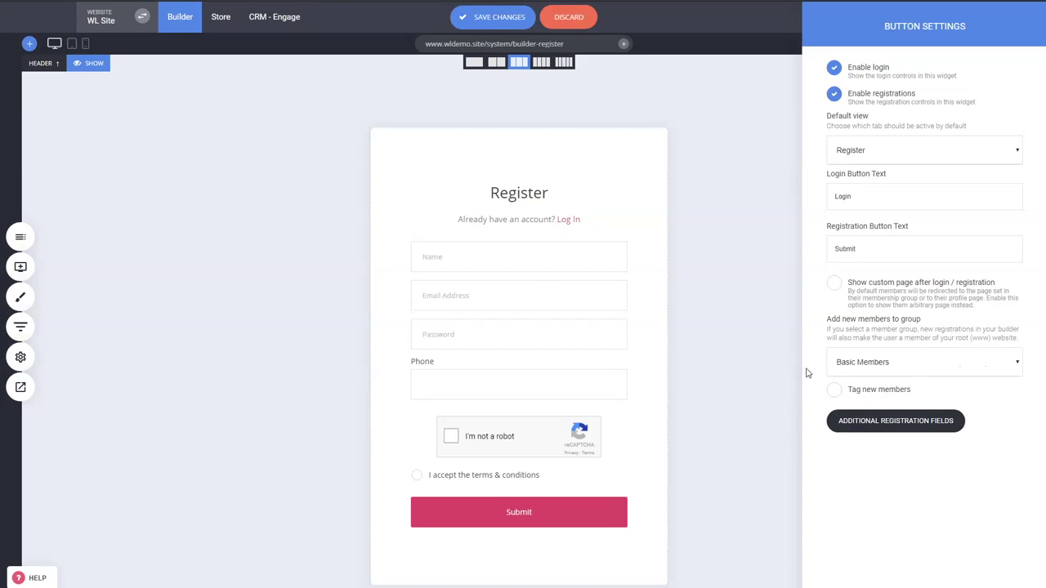
left_click(731, 335)
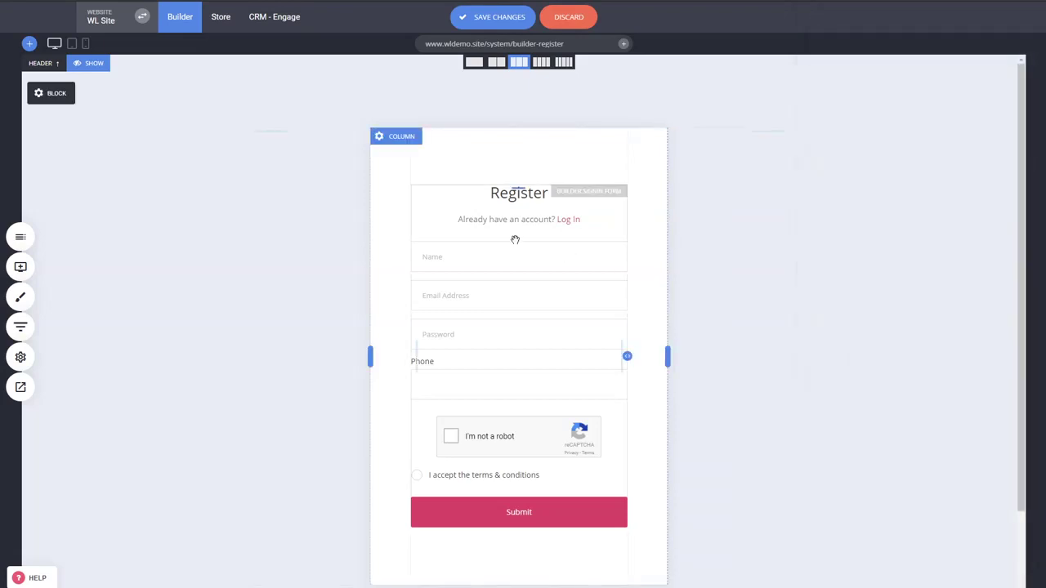
Step: Drop a Builder Subscriptions checkout above the Register form with a 14-day trial and 1-Step Checkout layout
left_click(21, 267)
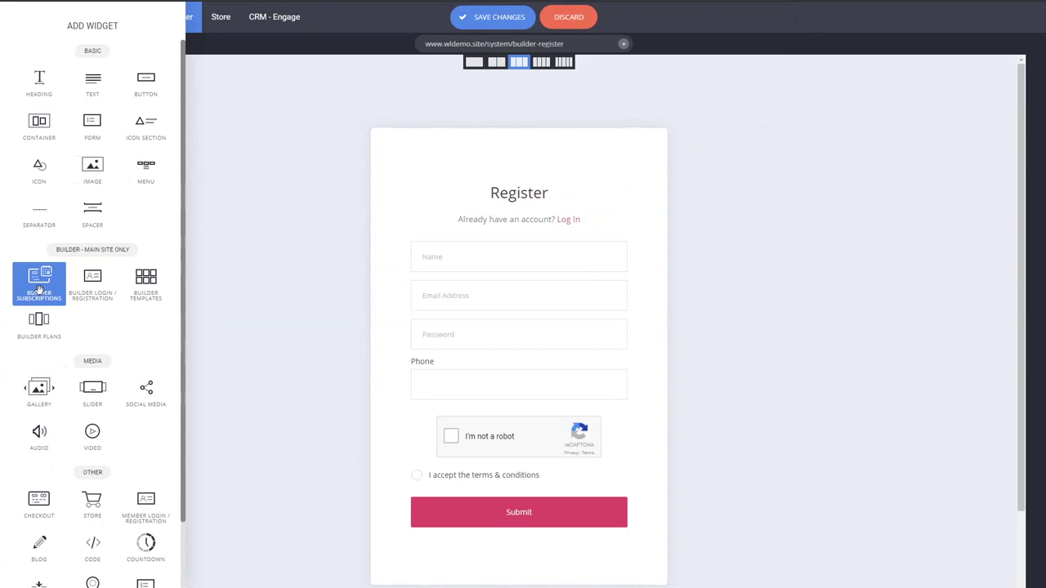
left_click_drag(40, 290, 523, 203)
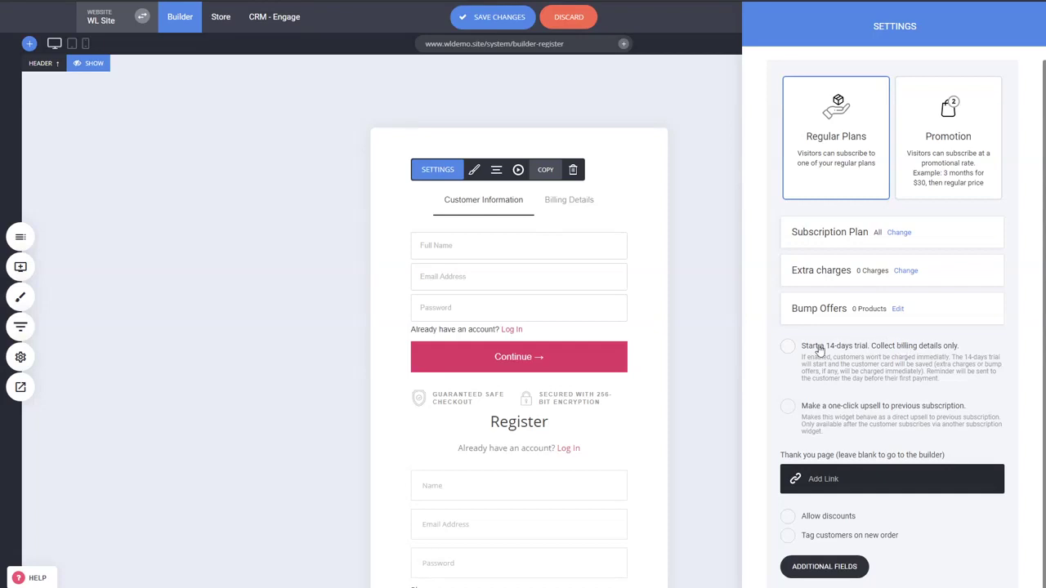
left_click(787, 346)
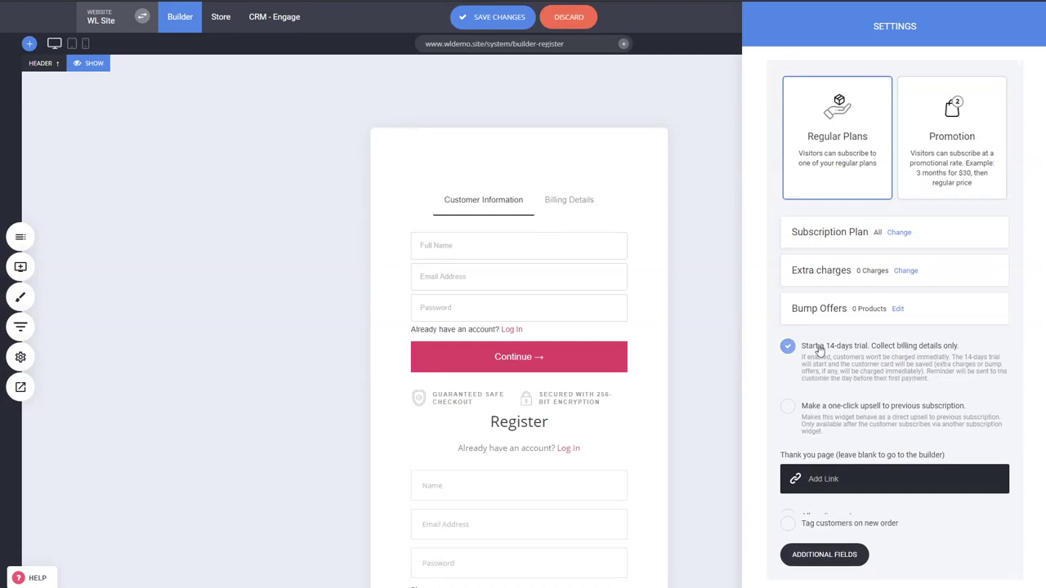
left_click(570, 252)
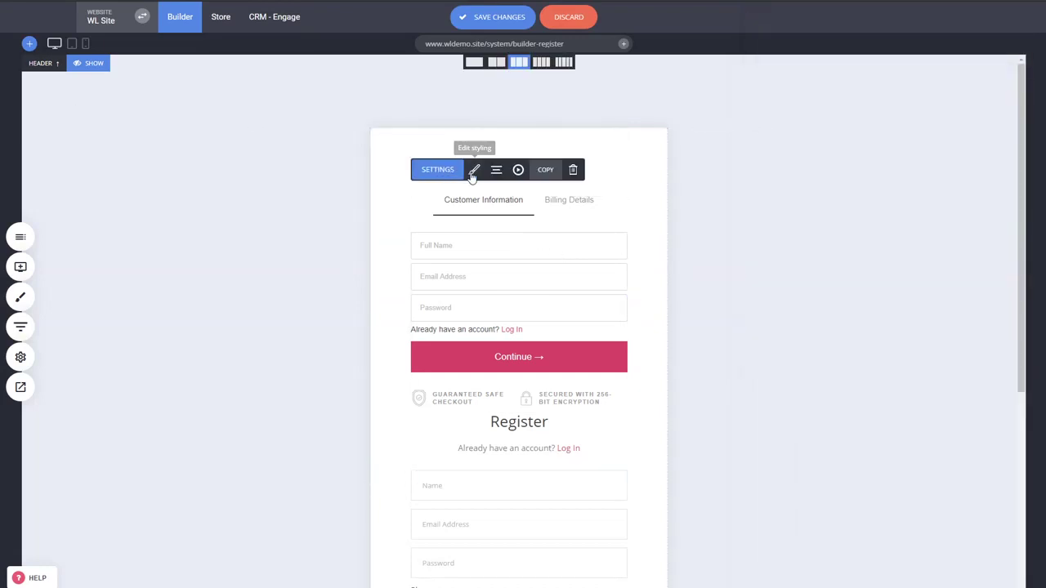
left_click(474, 169)
left_click(849, 133)
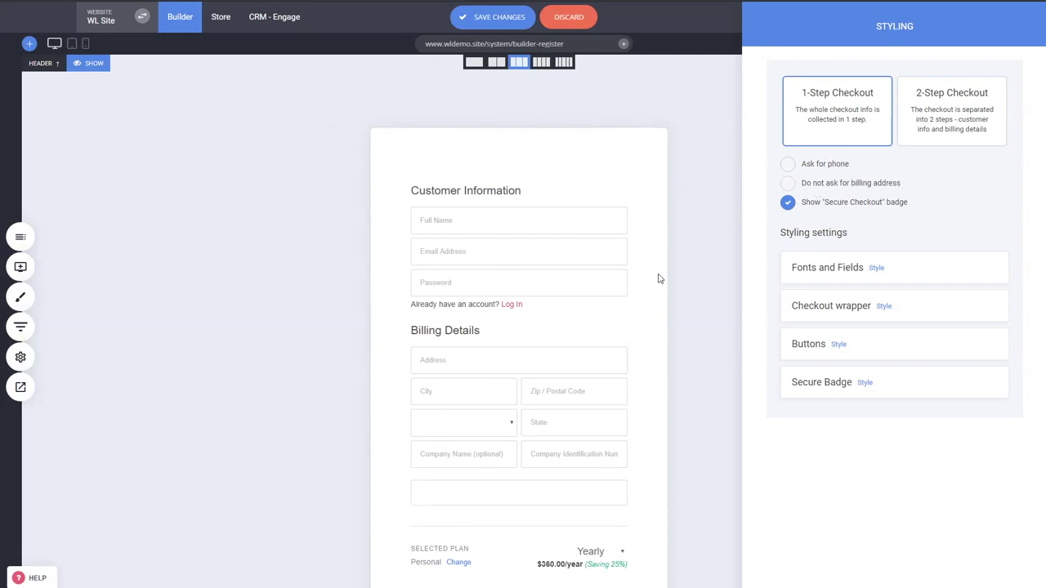
Step: Tick 'Do not ask for billing address' in the checkout's Styling panel
left_click(867, 187)
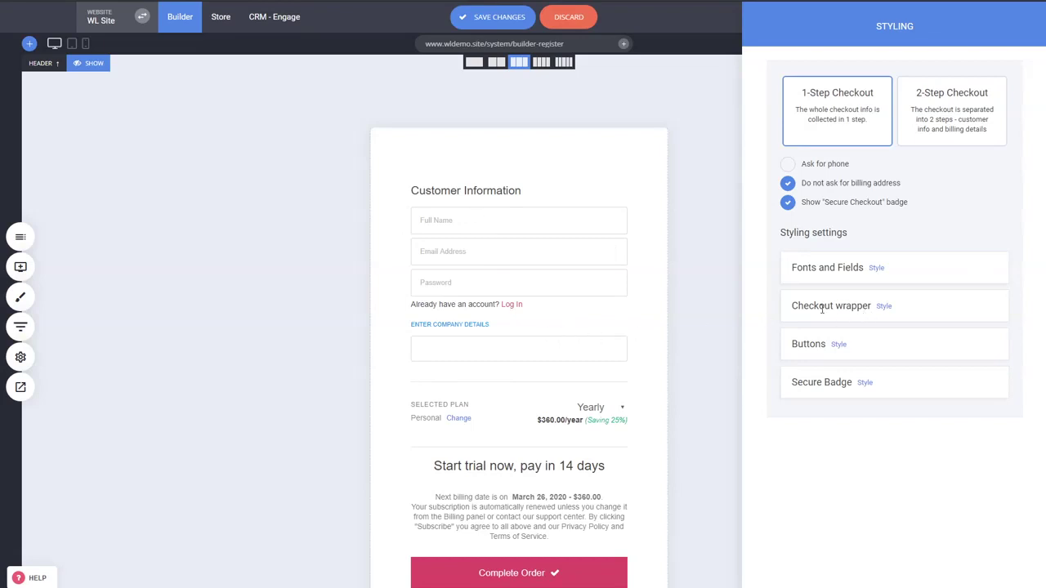
Step: Create an extra charge titled '$1 Charge' with amount 1 on the subscription checkout
left_click(494, 332)
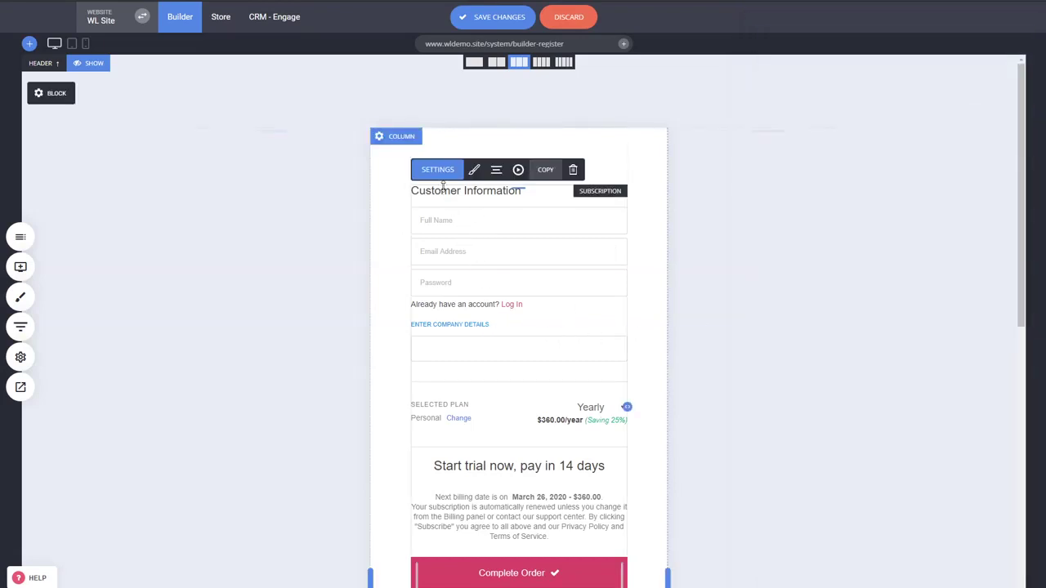
left_click(522, 256)
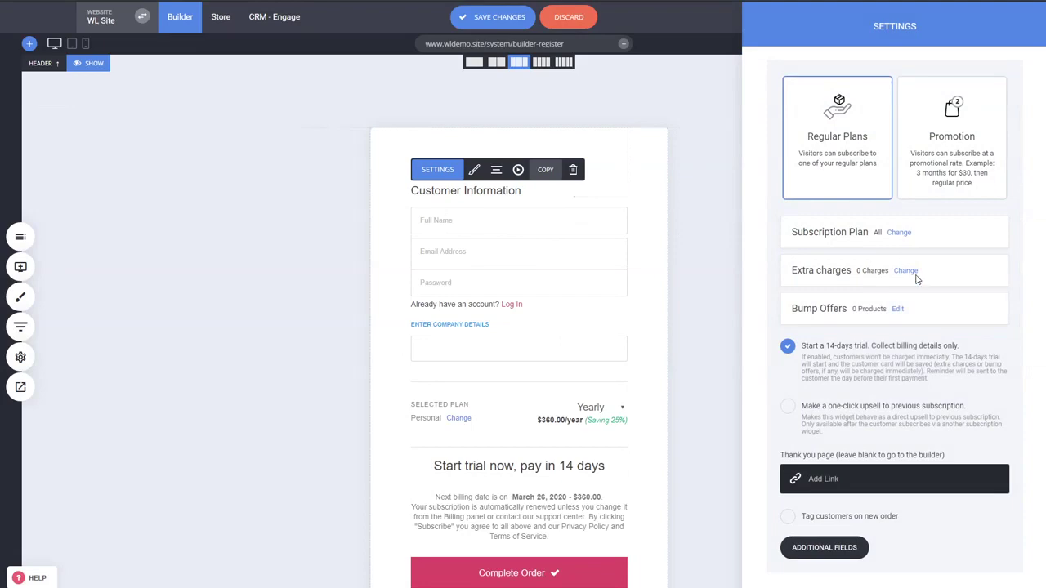
left_click(913, 275)
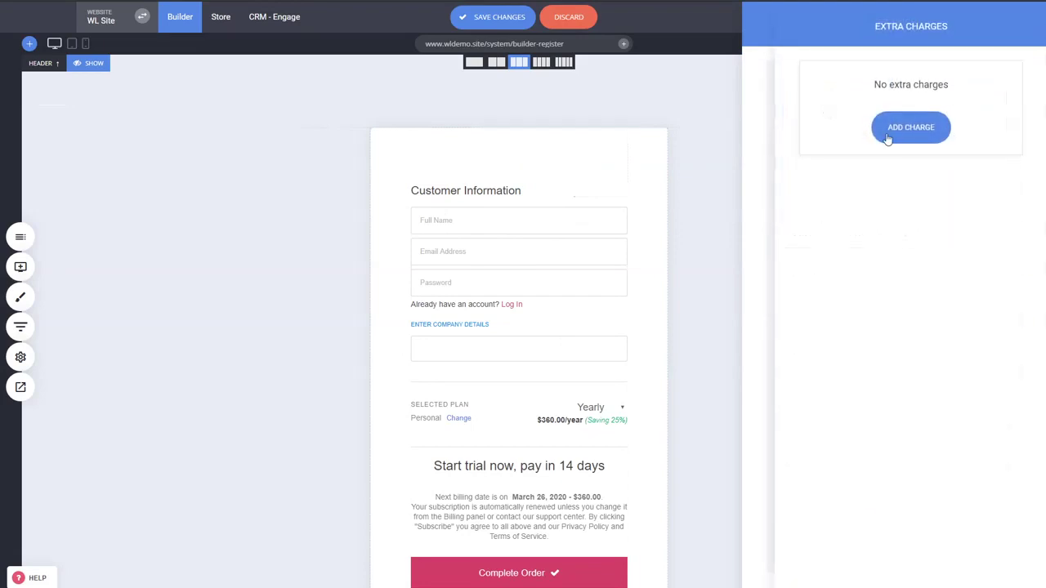
left_click(896, 133)
left_click(842, 87)
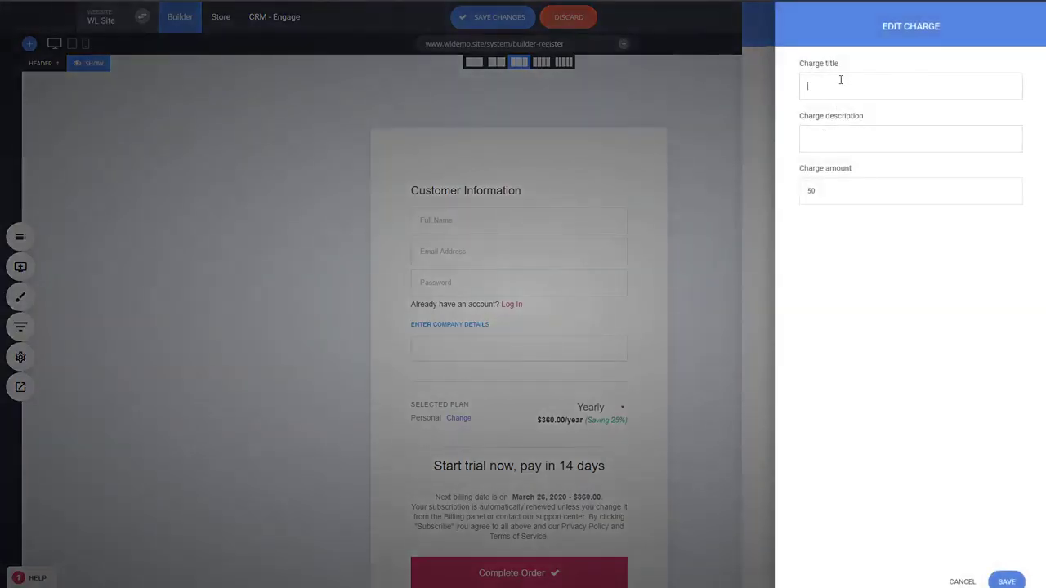
type("$1 Charge")
key("ctrl+a")
left_click(831, 190)
key("BackSpace")
key("BackSpace")
type("1")
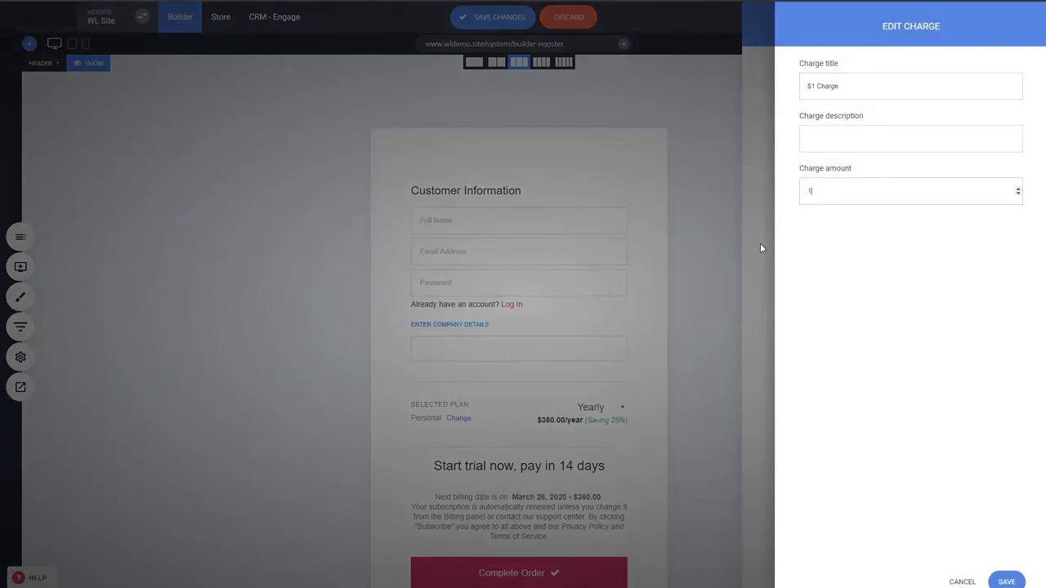
left_click(1005, 580)
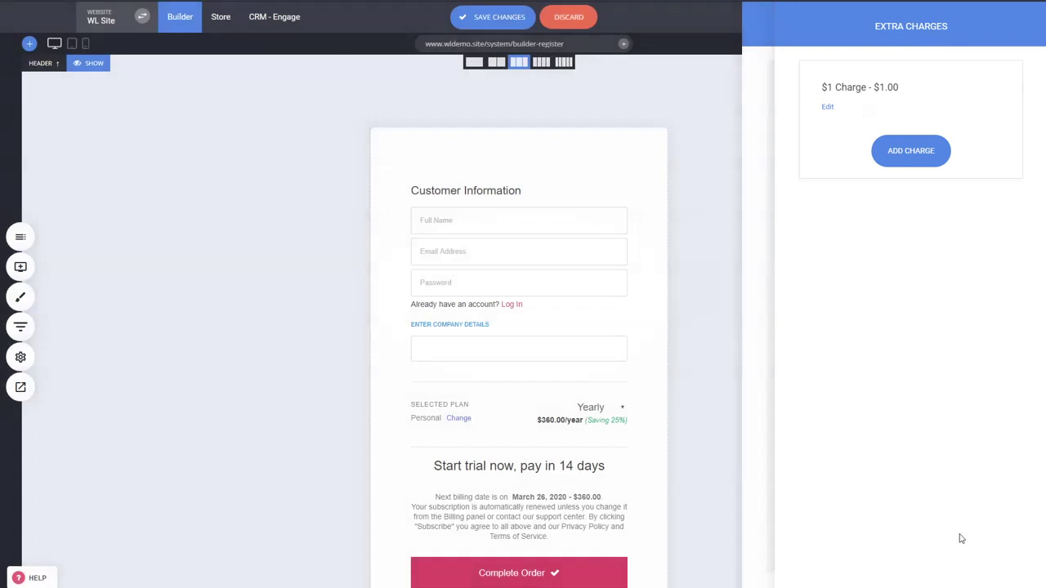
Step: Close the subscription settings and save the page changes
left_click(767, 354)
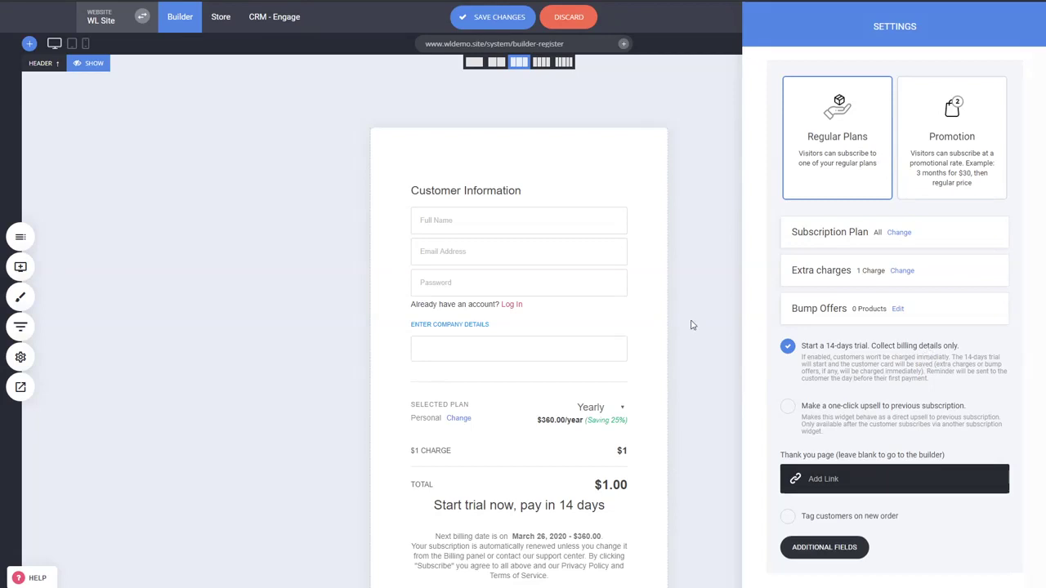
left_click(691, 325)
left_click(495, 22)
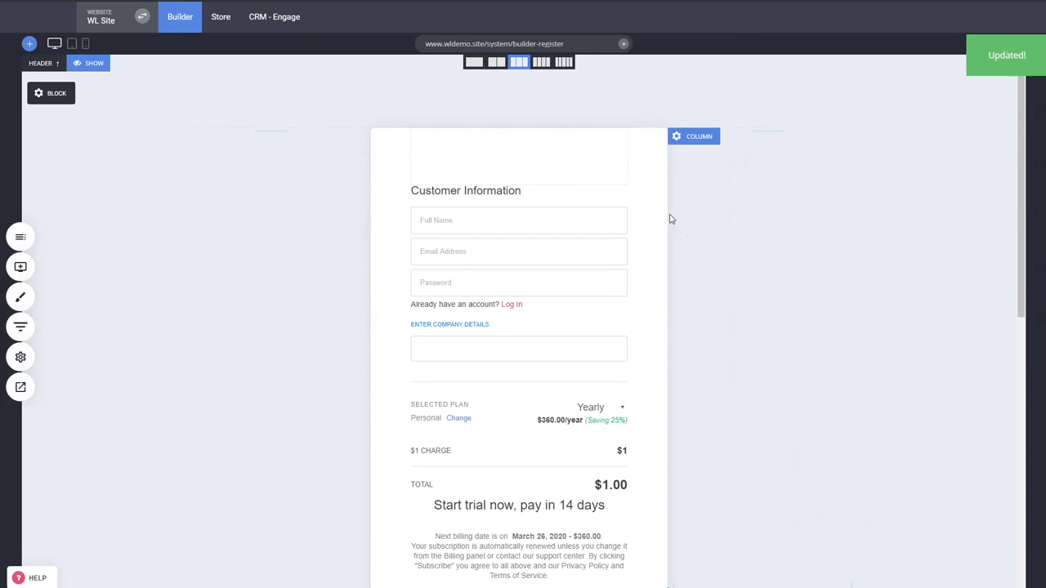
Step: Drag away the empty spacer above the checkout form and save the registration page
left_click_drag(583, 139, 579, 122)
left_click(508, 26)
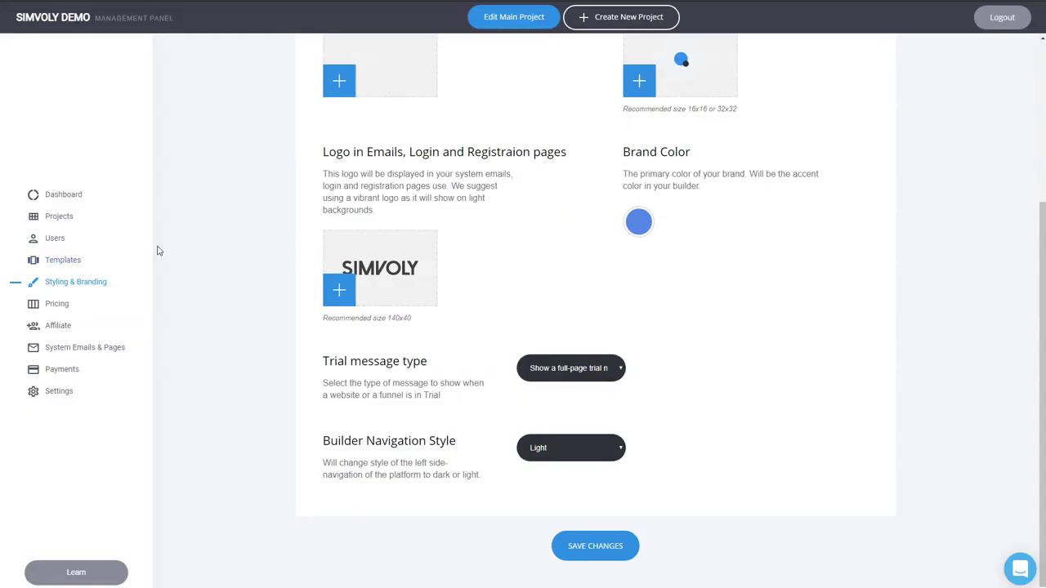
scroll(161, 248, "up", 1)
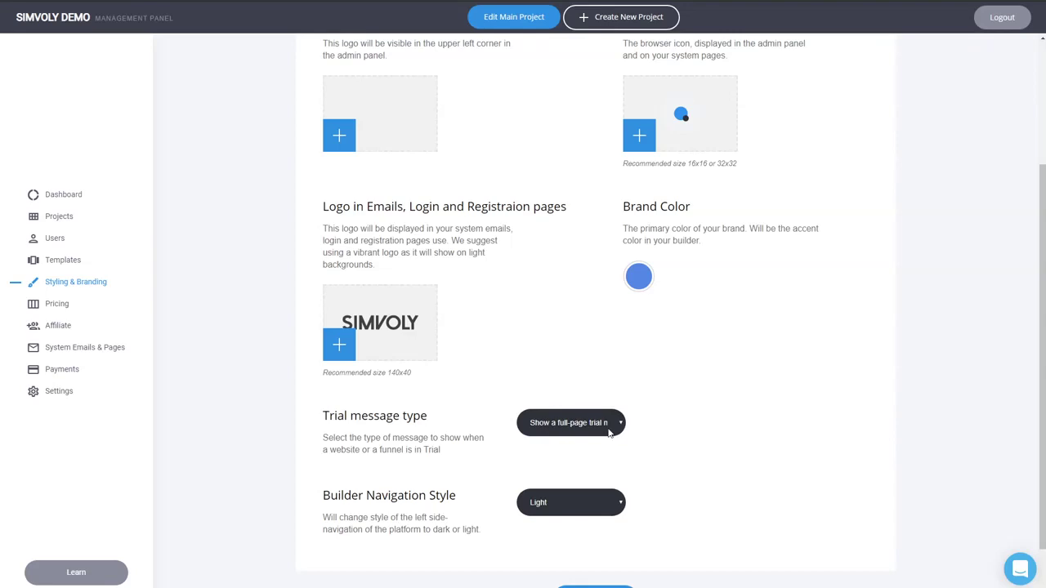
Step: Switch the trial message to a badge and select the 'Start Your Free Trial' style
left_click(596, 455)
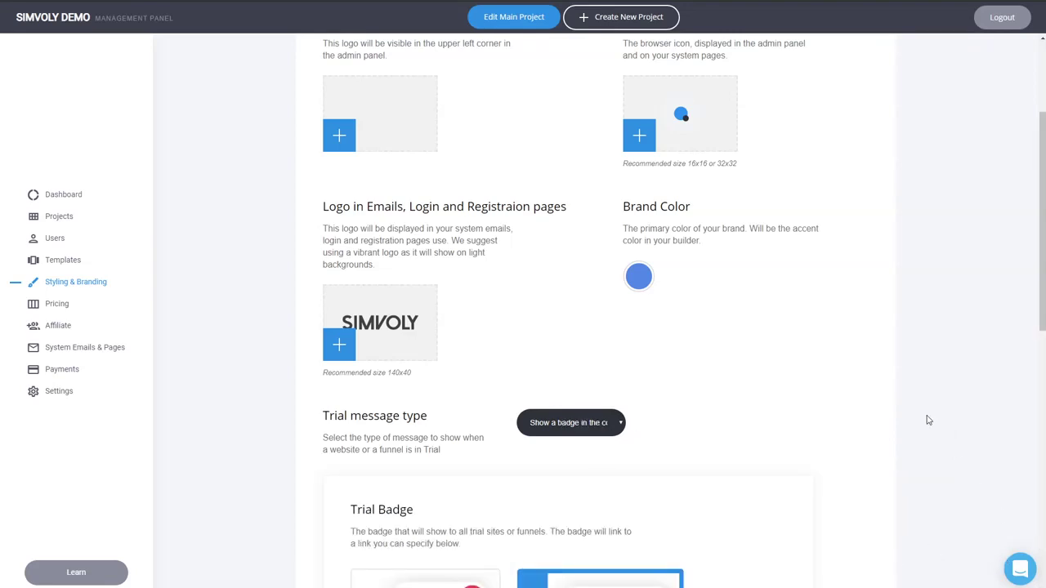
scroll(928, 420, "down", 3)
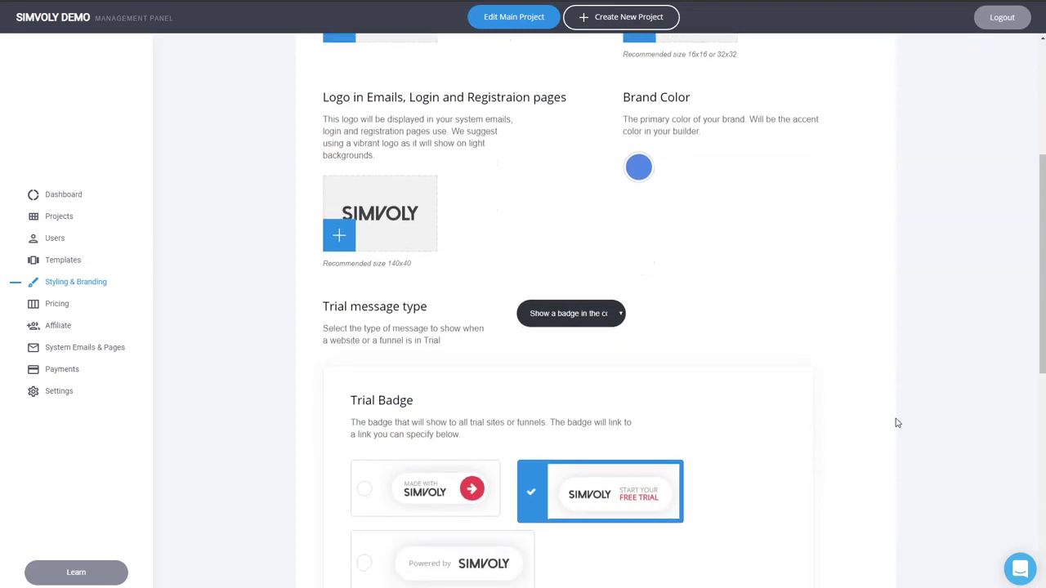
scroll(850, 393, "down", 1)
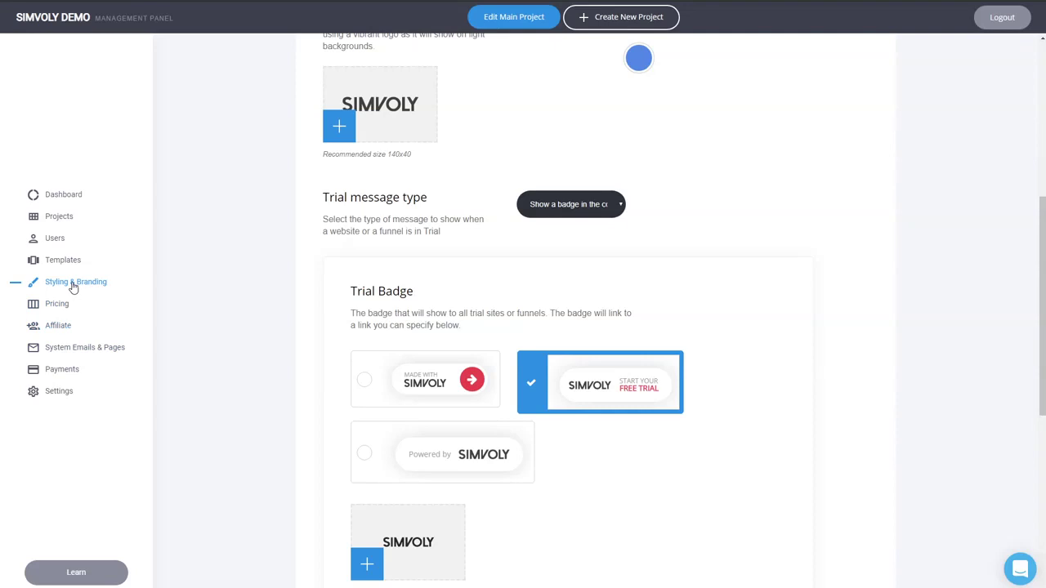
scroll(573, 313, "up", 4)
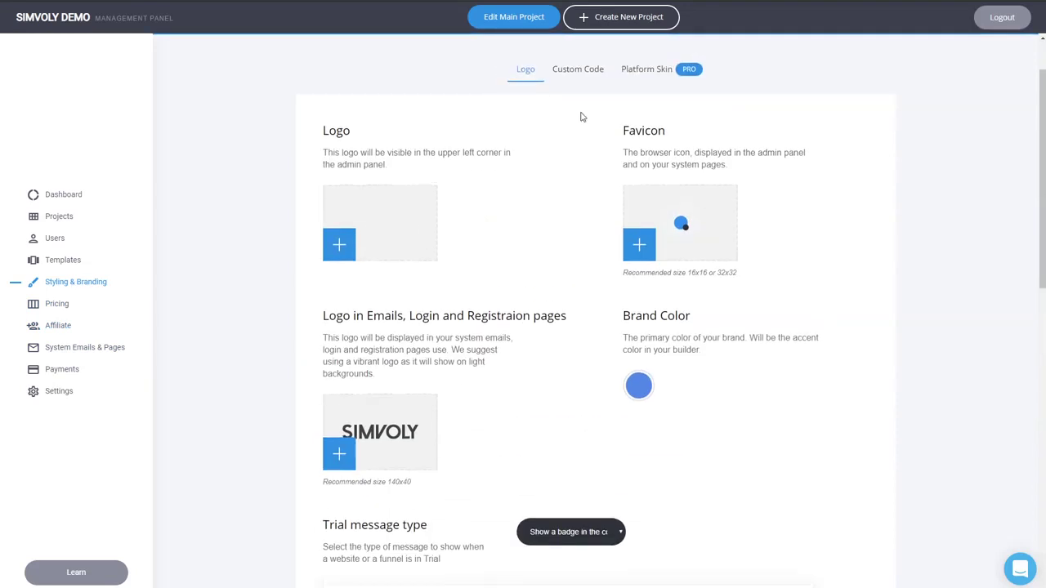
scroll(672, 414, "down", 3)
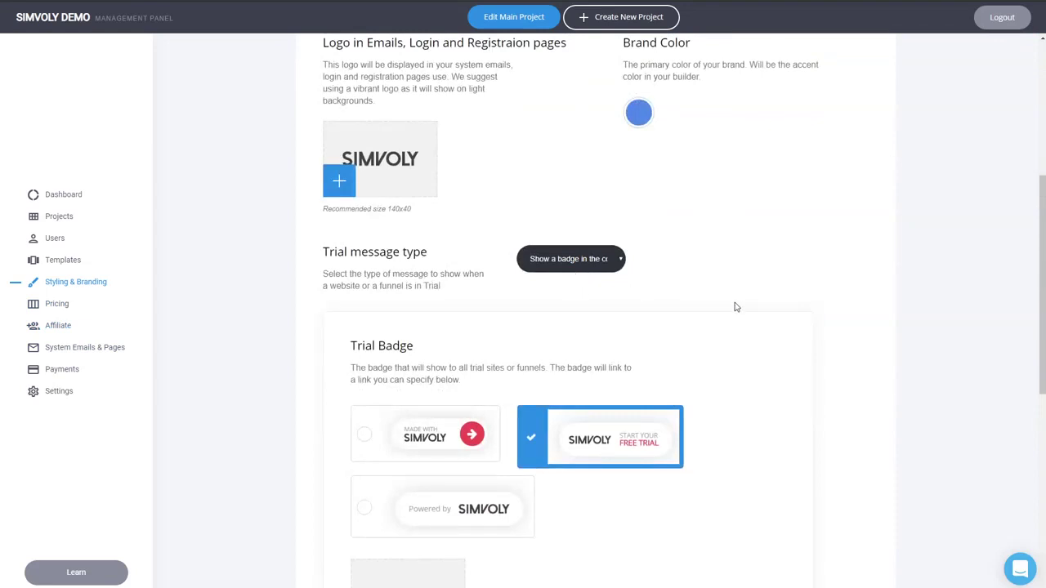
scroll(735, 306, "down", 2)
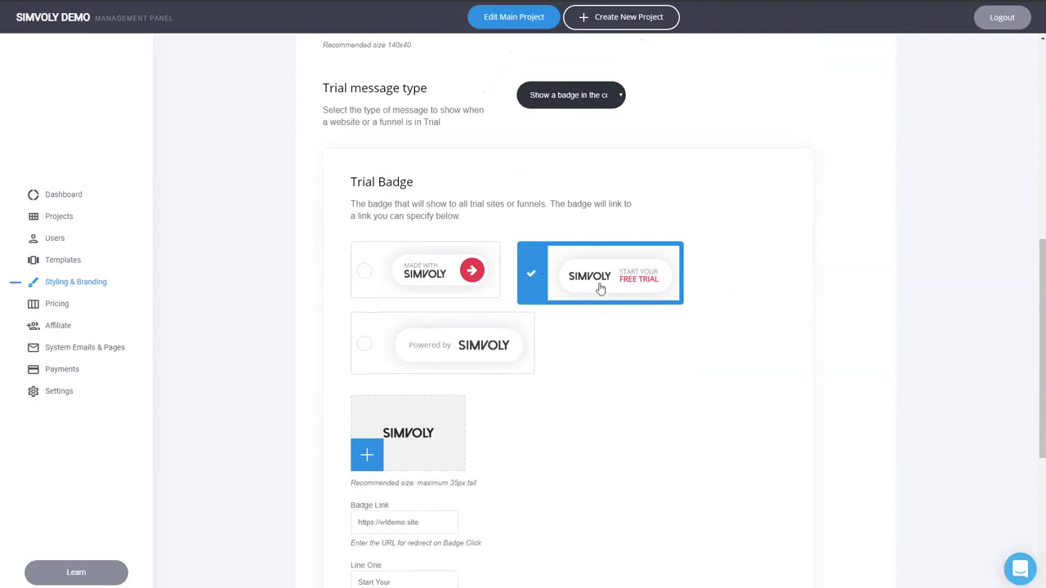
scroll(685, 307, "down", 1)
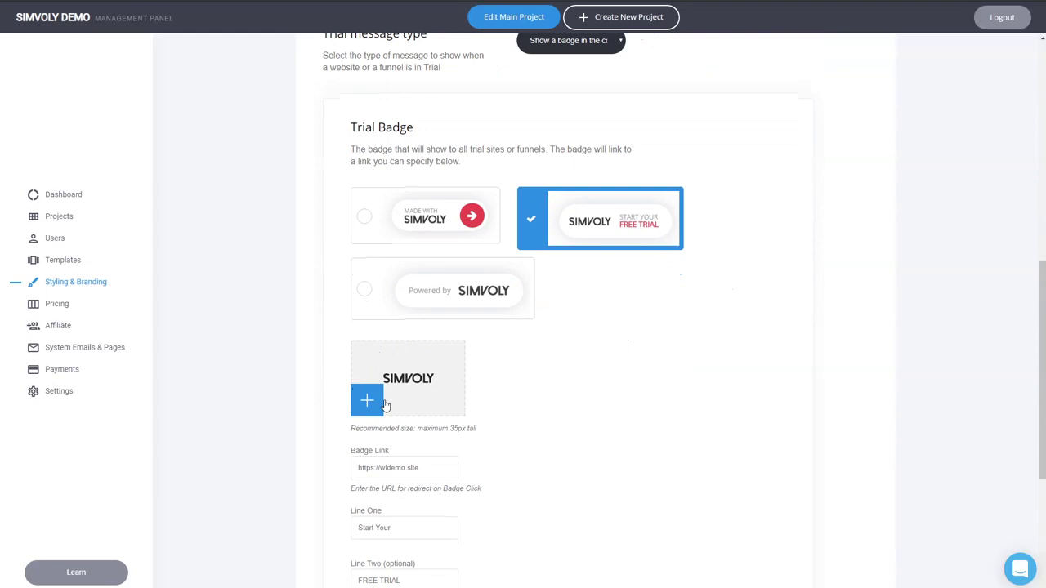
scroll(583, 401, "down", 3)
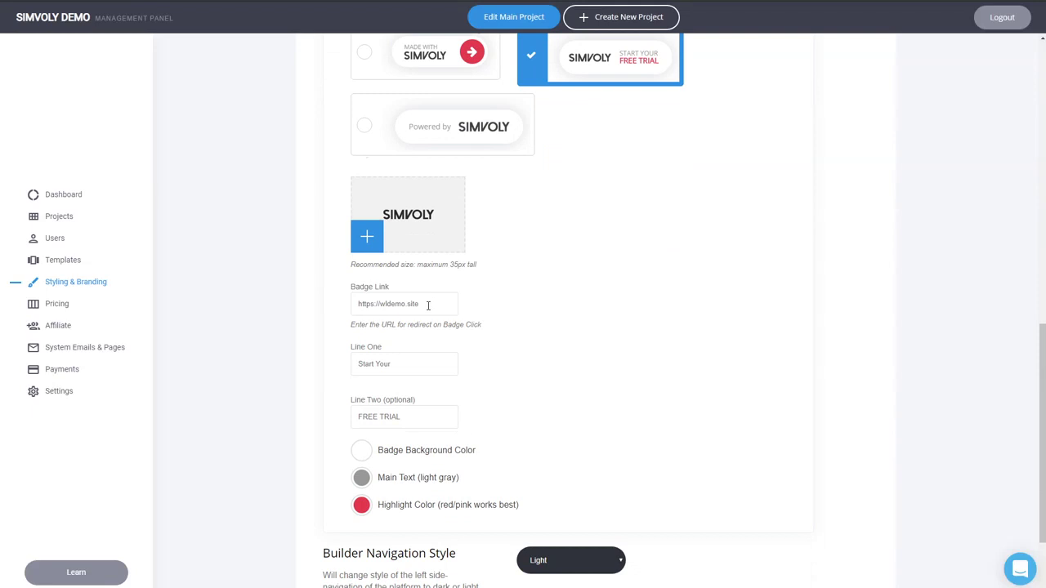
scroll(574, 304, "up", 2)
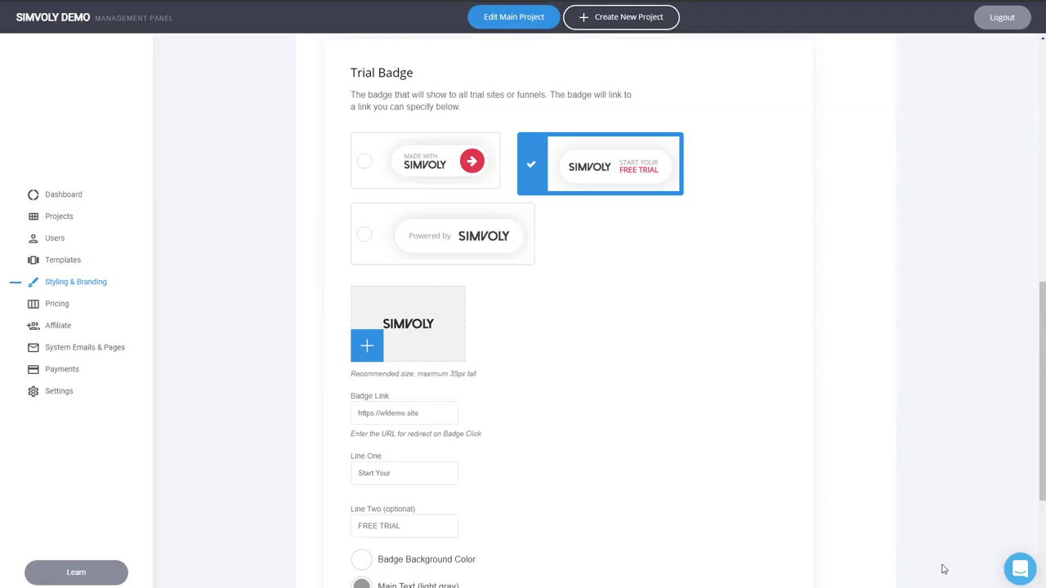
left_click(427, 415)
scroll(518, 413, "down", 2)
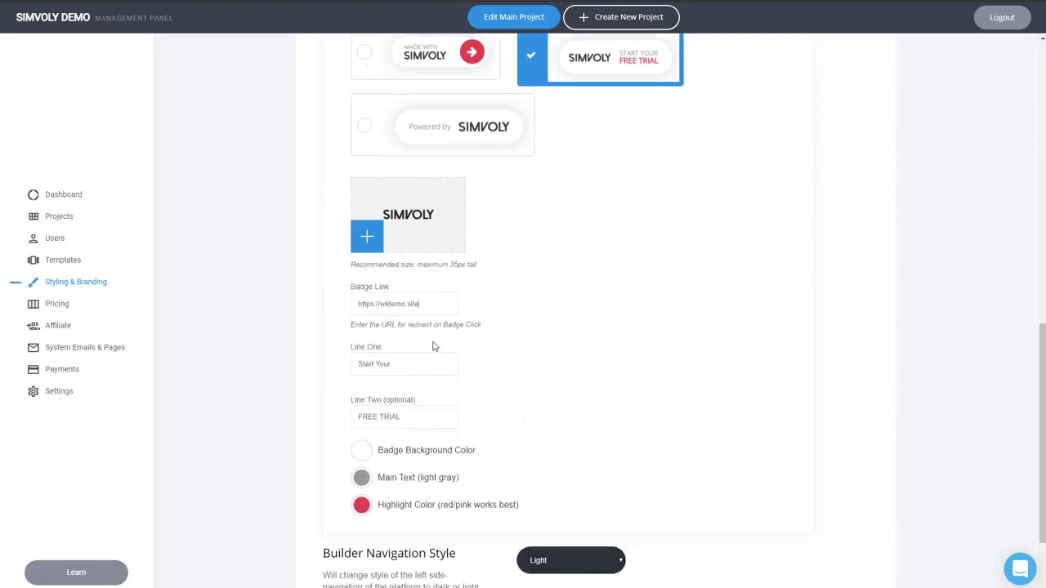
scroll(637, 233, "up", 1)
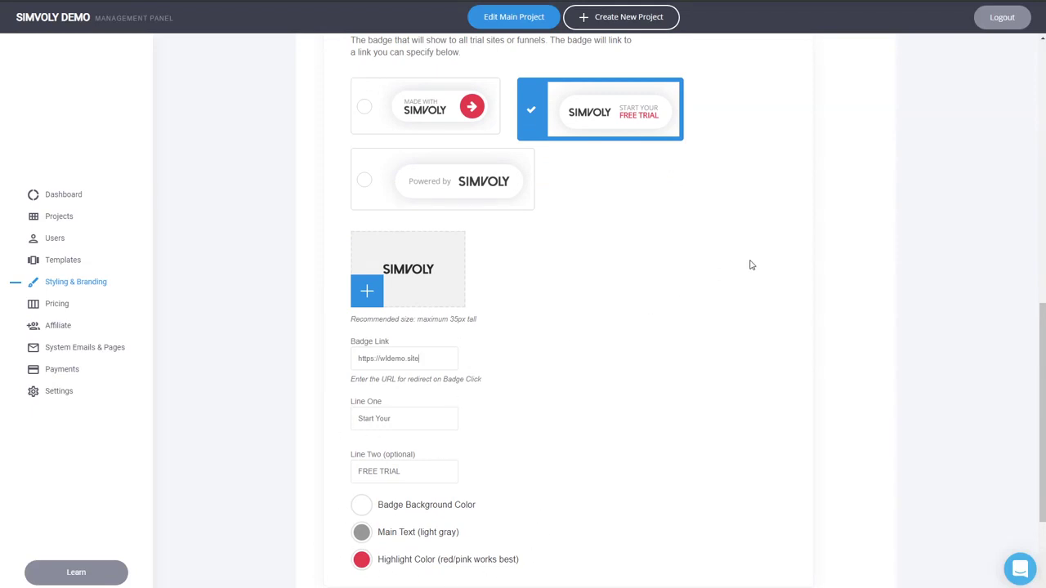
Step: Save the Styling & Branding settings with the trial badge enabled
left_click(71, 219)
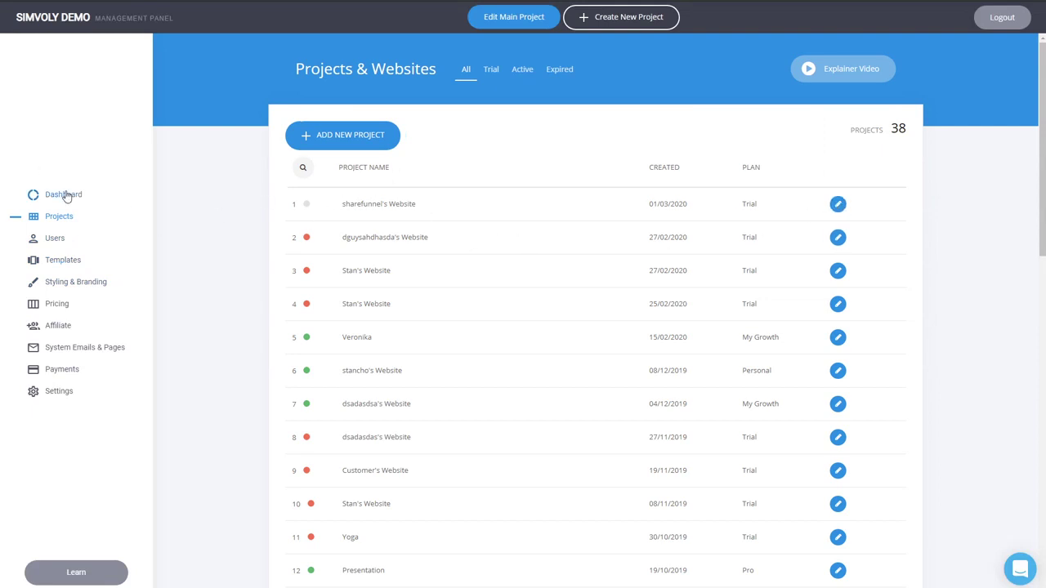
left_click(92, 285)
scroll(646, 303, "down", 6)
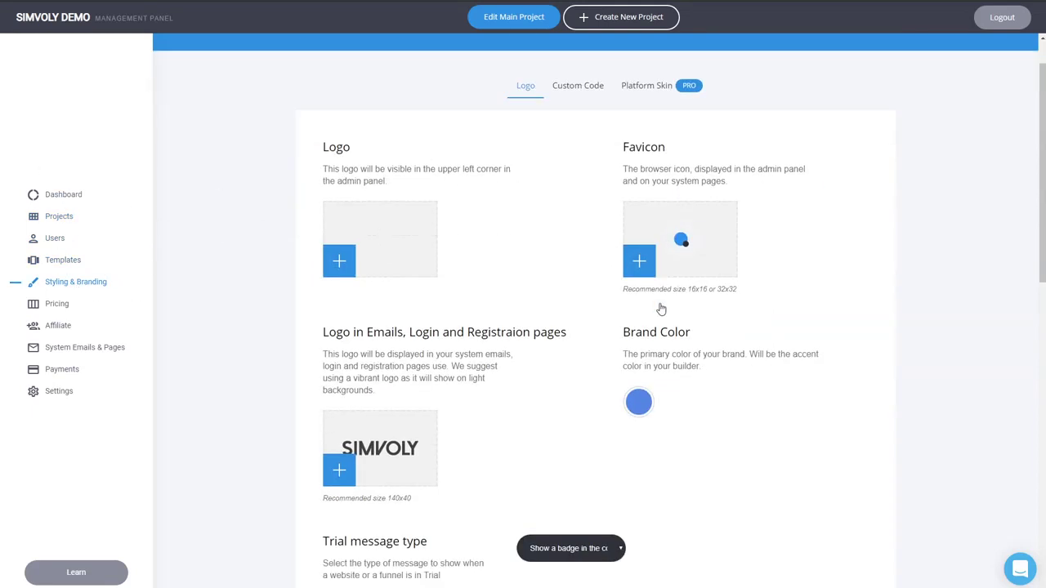
scroll(613, 294, "down", 3)
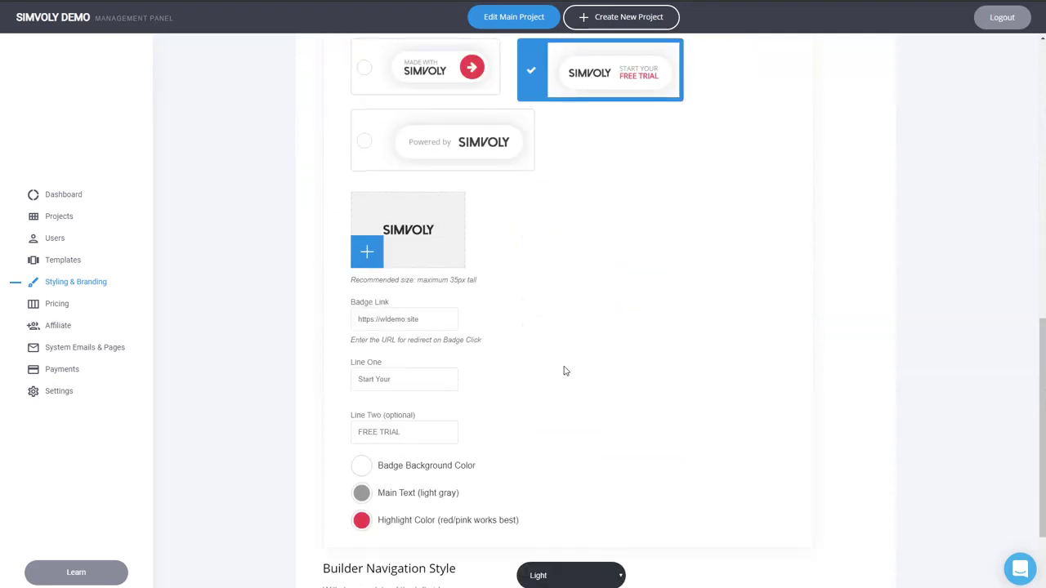
scroll(563, 369, "up", 8)
scroll(717, 113, "up", 1)
left_click(726, 76)
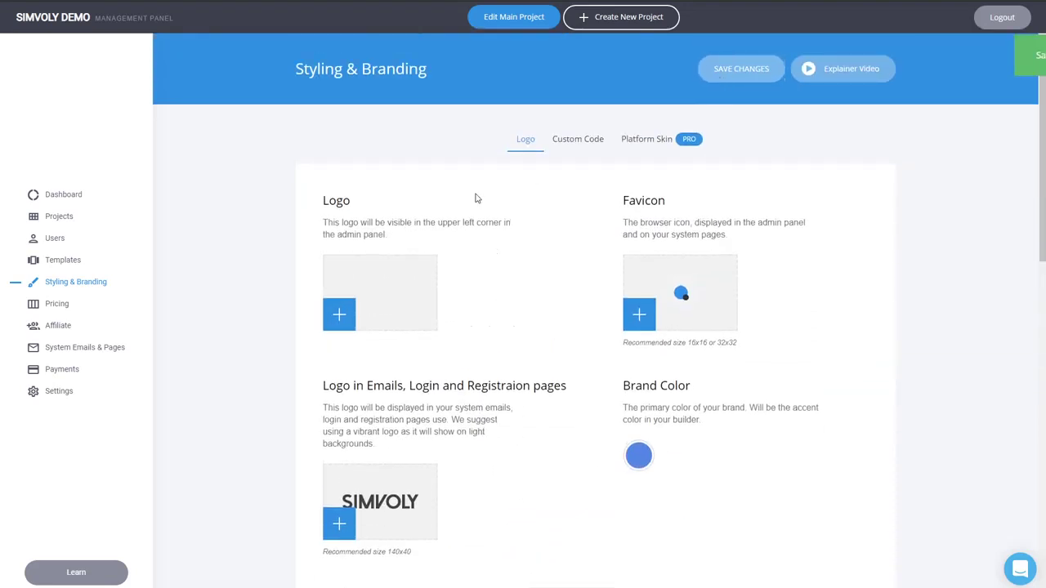
Step: Preview the first trial project's sharefunnel site from the Projects list
left_click(62, 217)
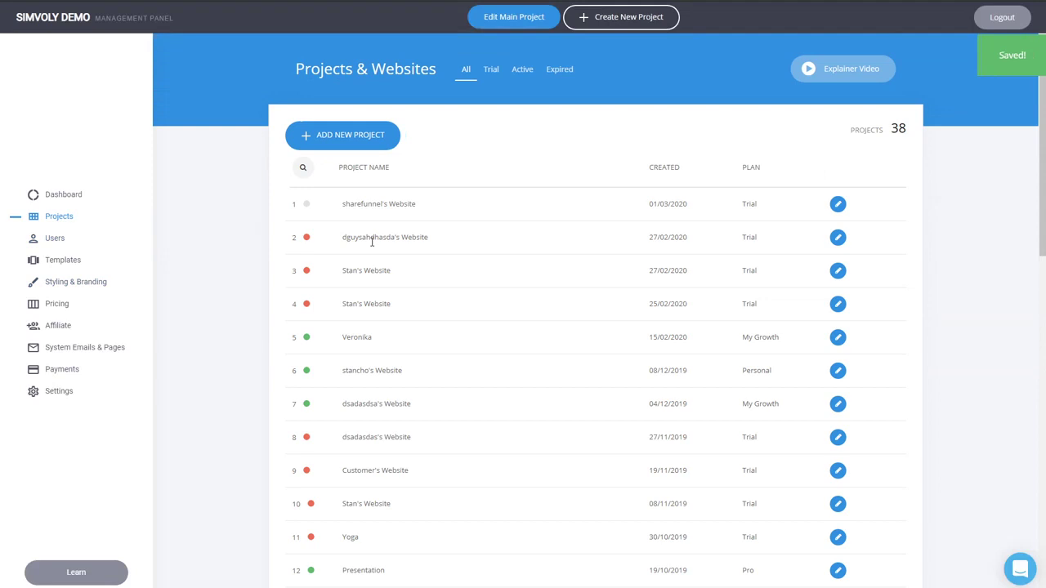
left_click(838, 204)
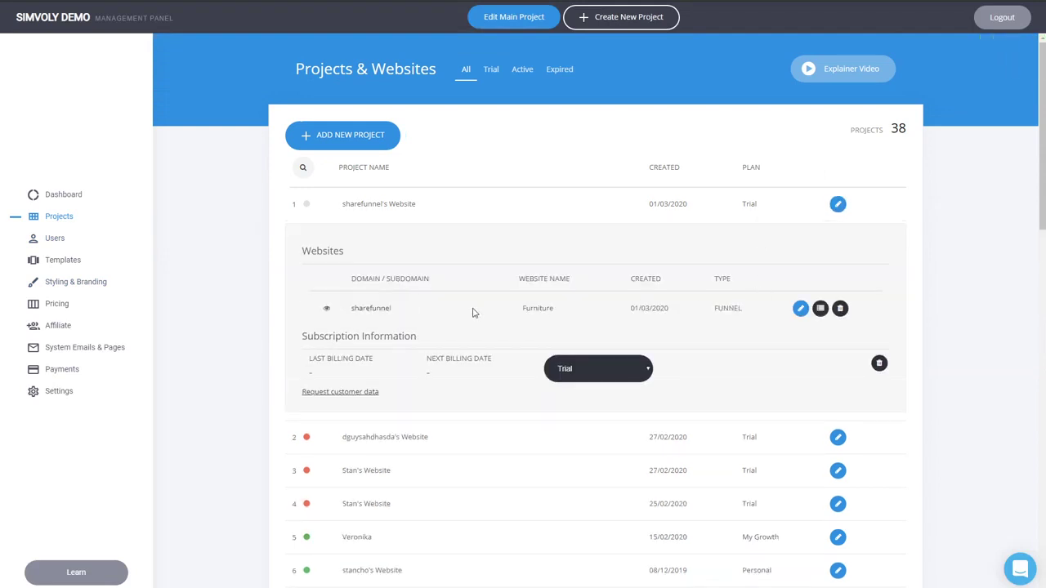
left_click(379, 310)
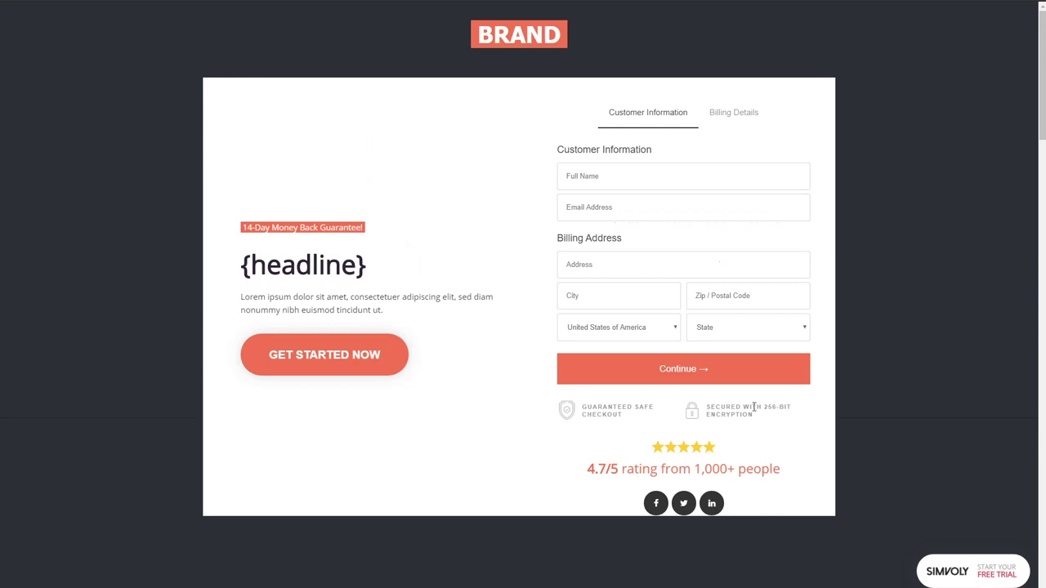
Step: Review the site's Start Your Free Trial badge, then return to Styling & Branding's trial message type
scroll(946, 446, "down", 2)
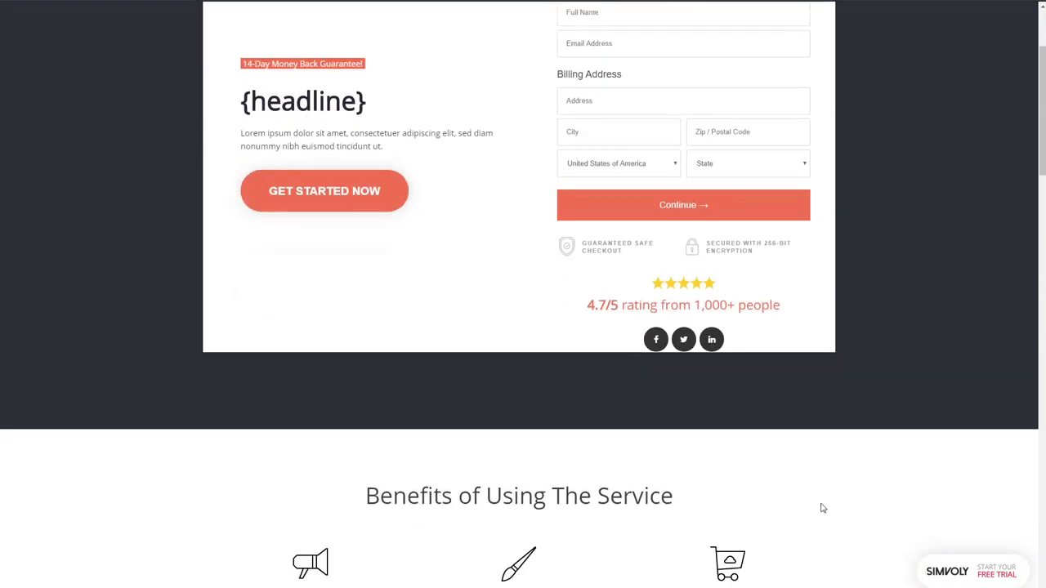
scroll(821, 505, "up", 2)
scroll(819, 502, "down", 4)
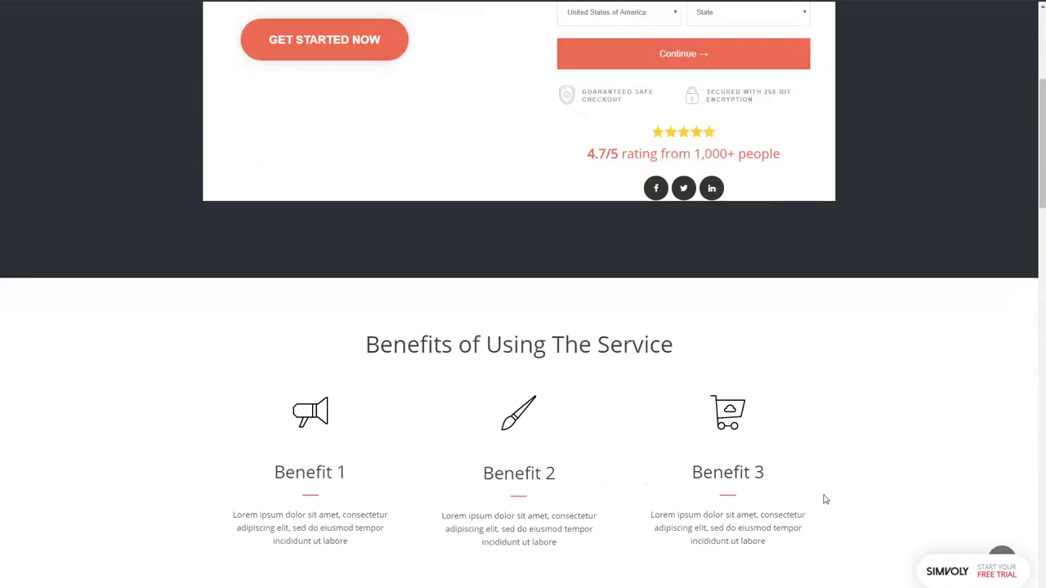
scroll(811, 497, "up", 4)
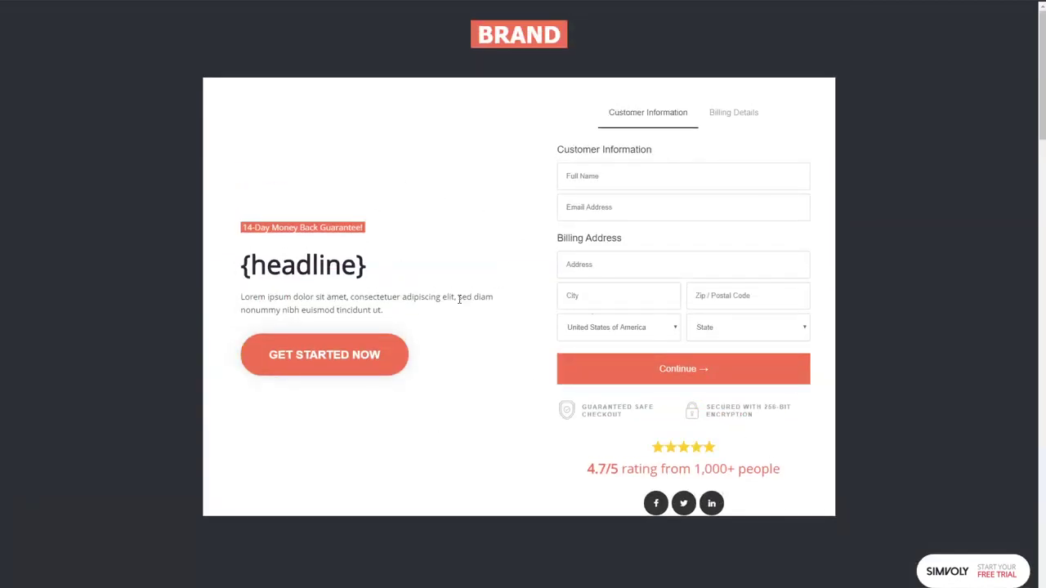
scroll(861, 345, "down", 3)
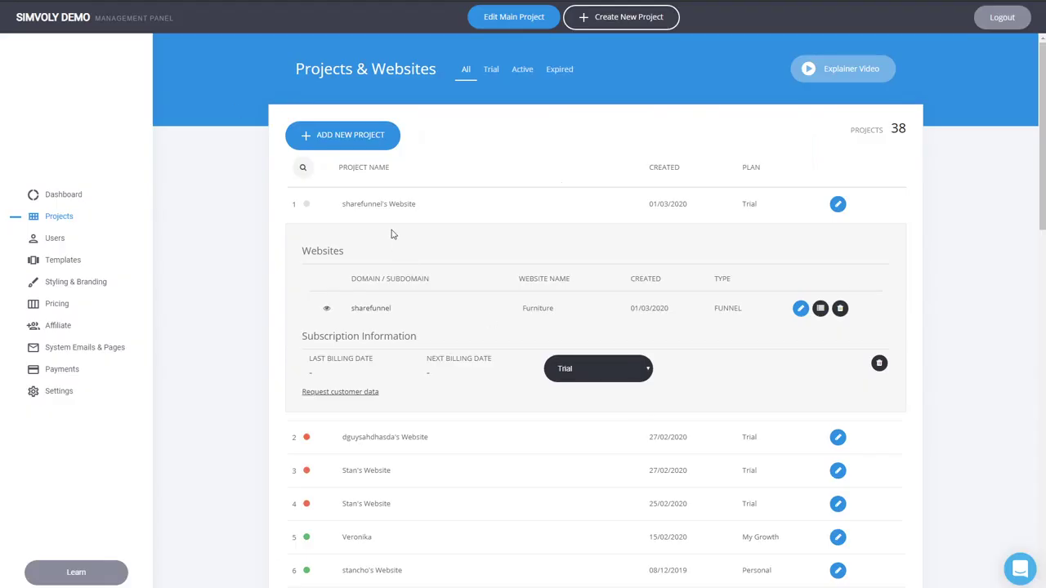
left_click(72, 286)
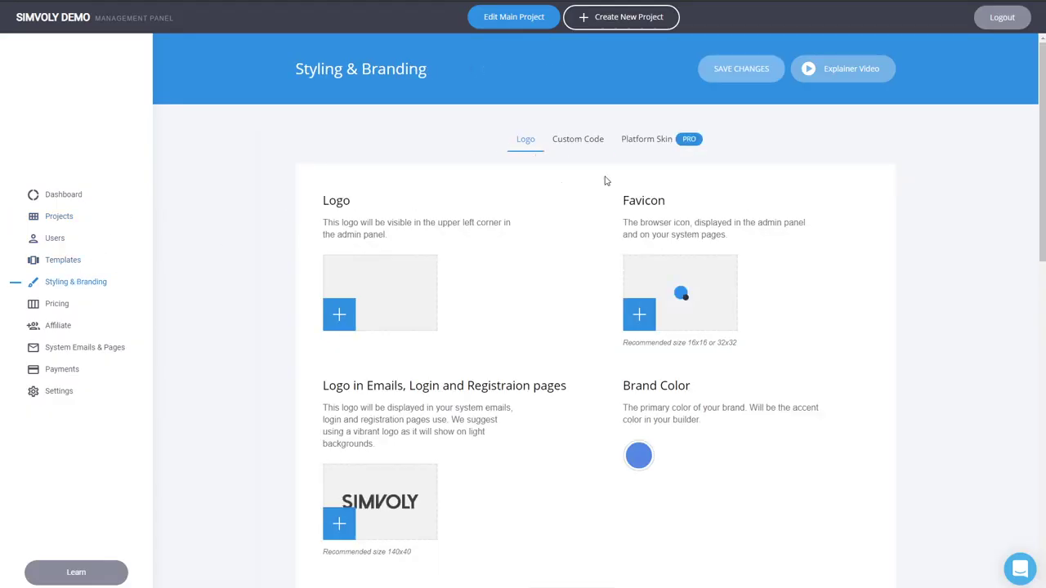
scroll(798, 354, "down", 3)
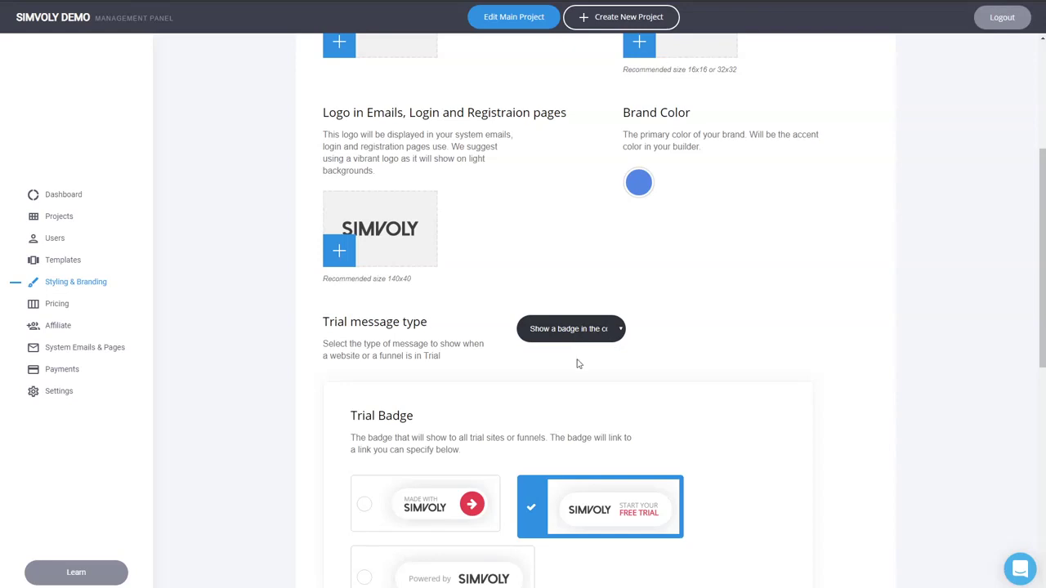
scroll(786, 337, "down", 1)
scroll(786, 338, "down", 3)
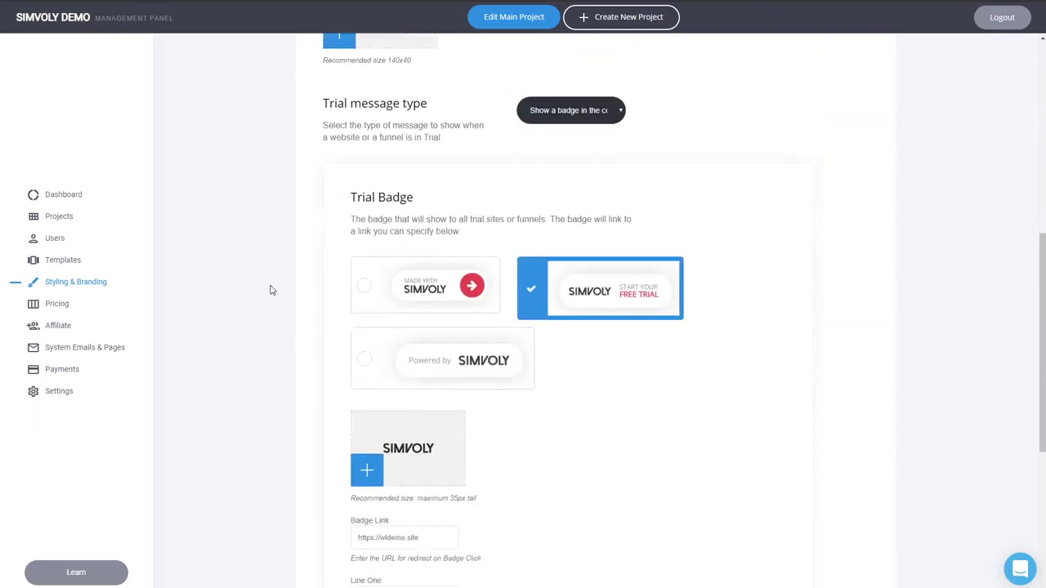
scroll(255, 286, "up", 5)
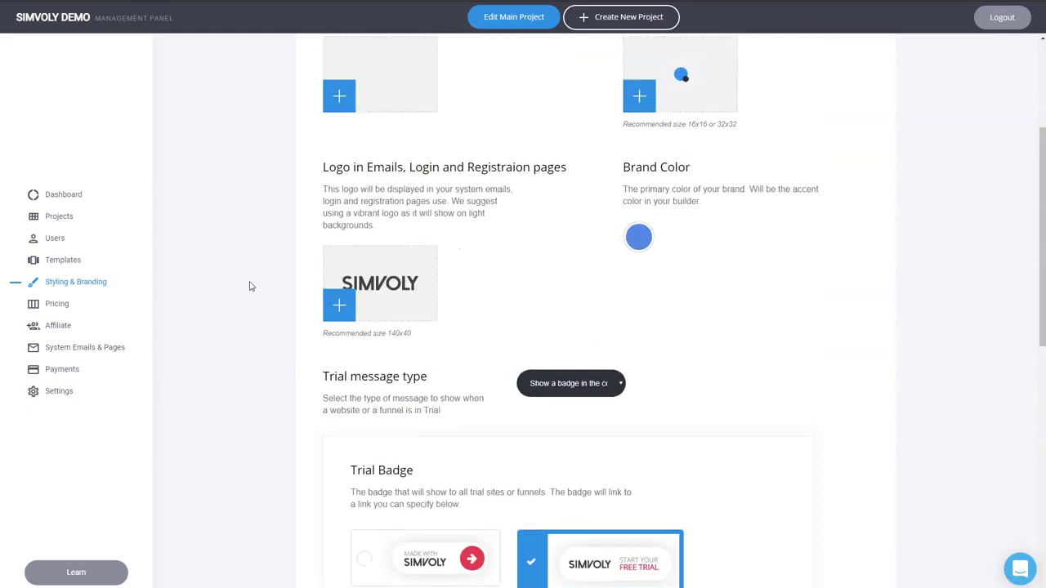
scroll(278, 285, "up", 4)
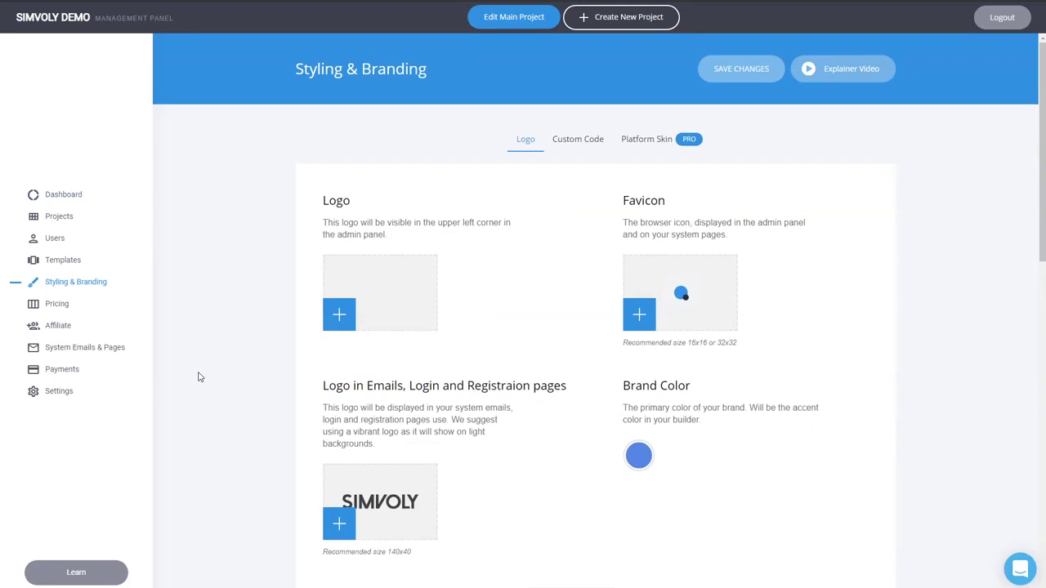
left_click(59, 307)
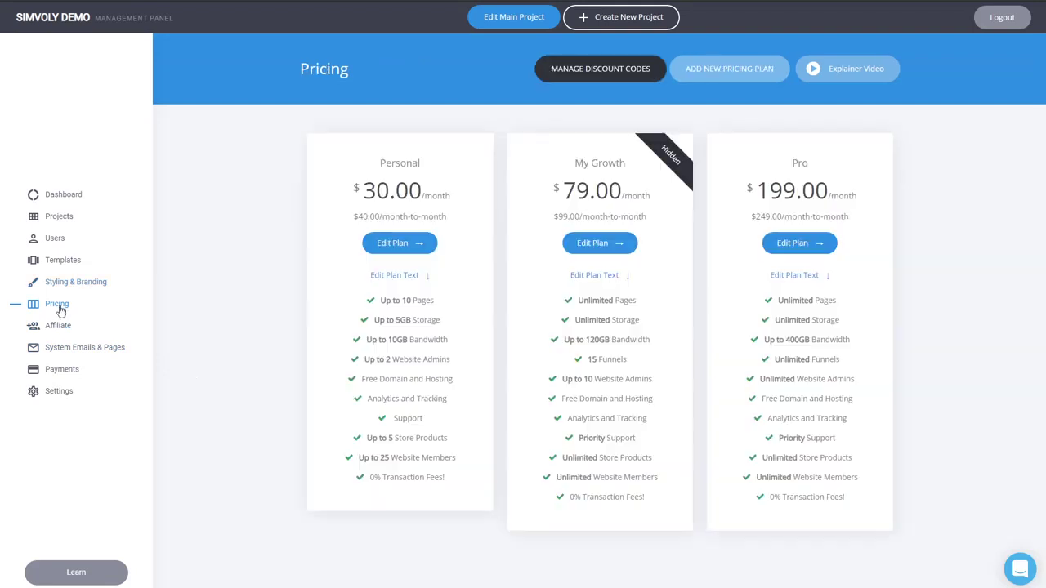
left_click(426, 245)
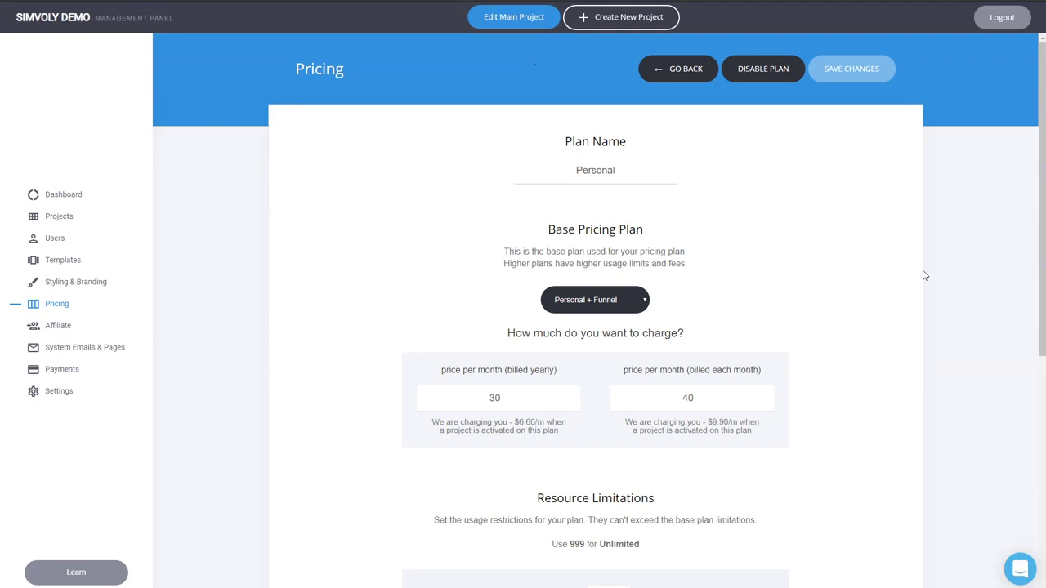
scroll(922, 278, "down", 5)
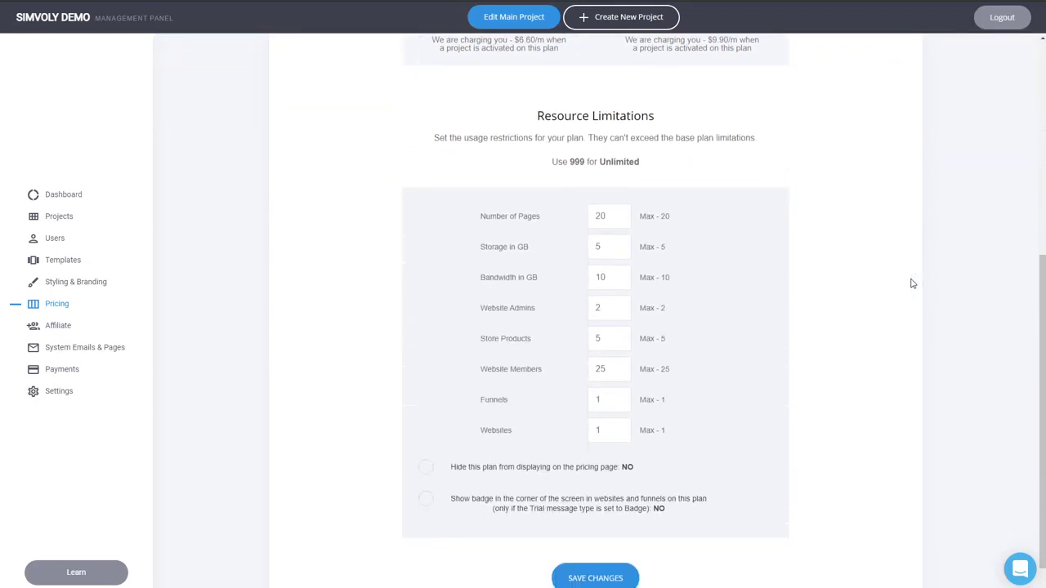
scroll(912, 284, "up", 5)
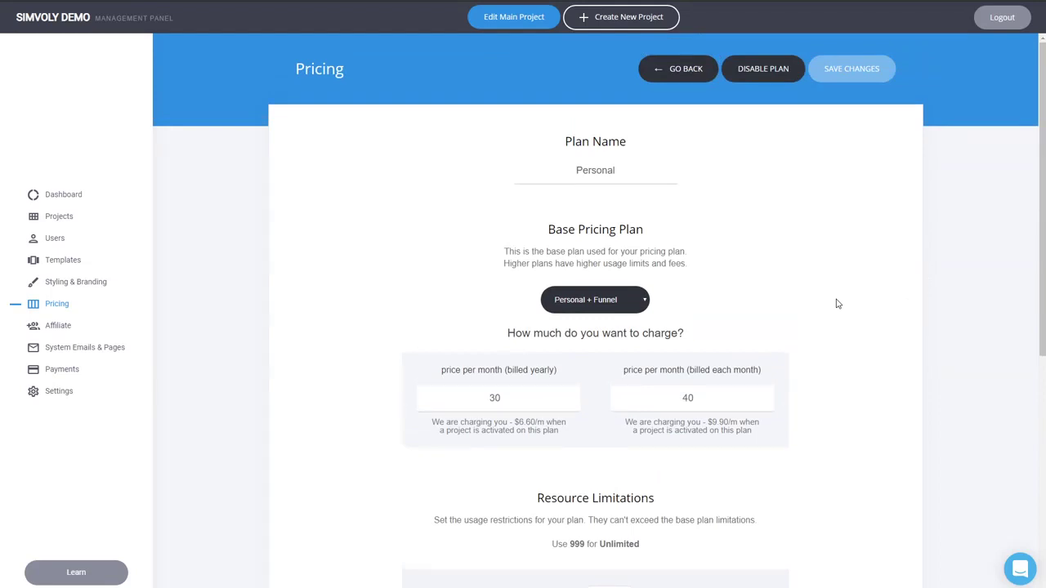
scroll(904, 287, "down", 5)
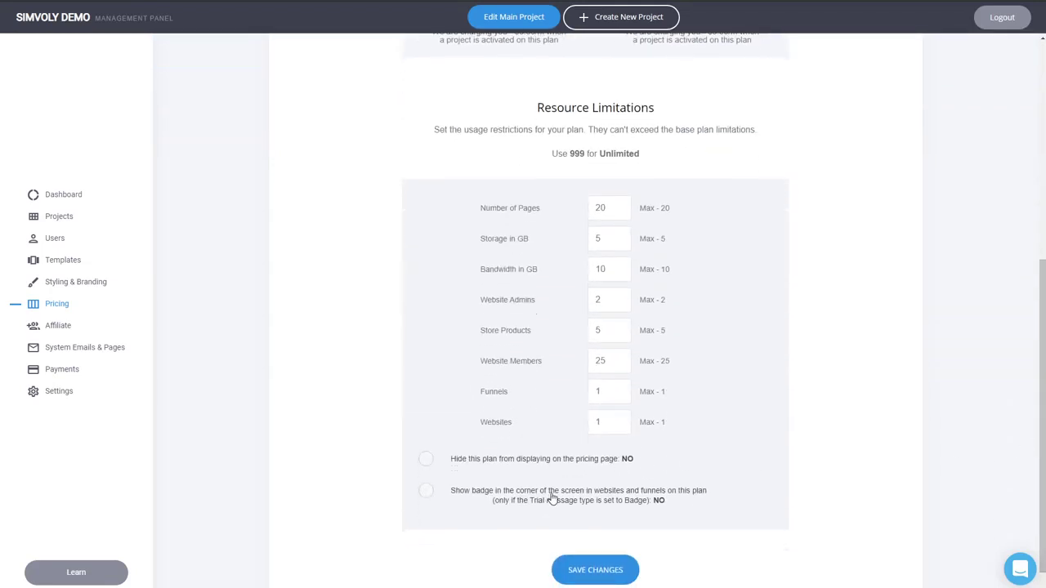
scroll(800, 398, "up", 5)
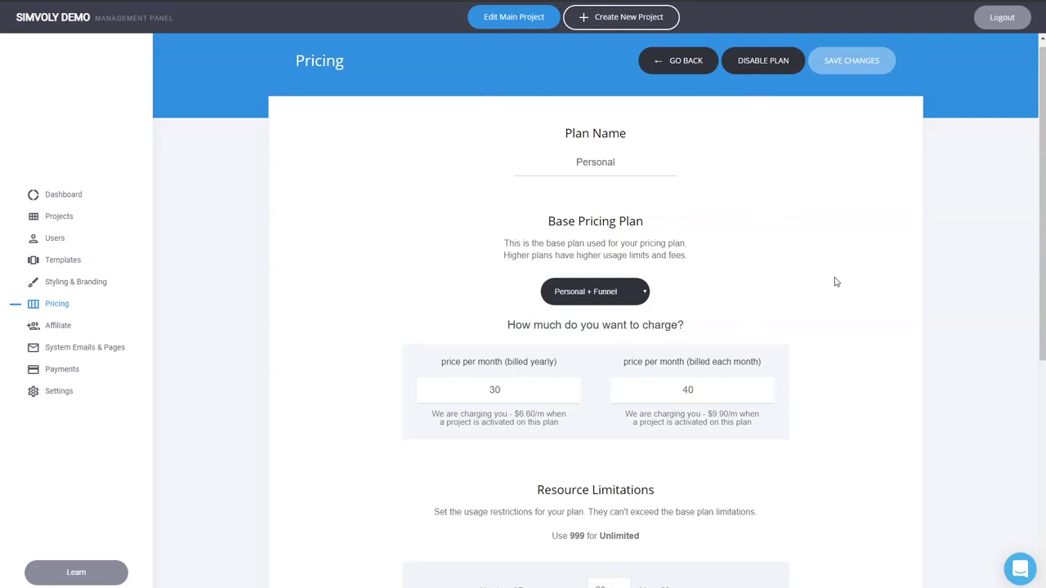
scroll(836, 280, "down", 5)
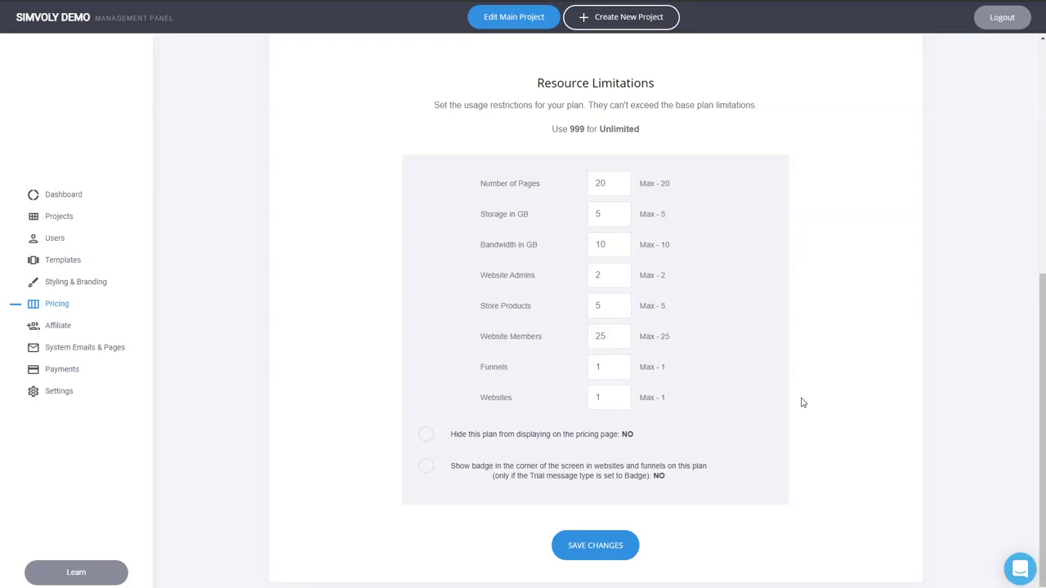
scroll(1032, 124, "up", 5)
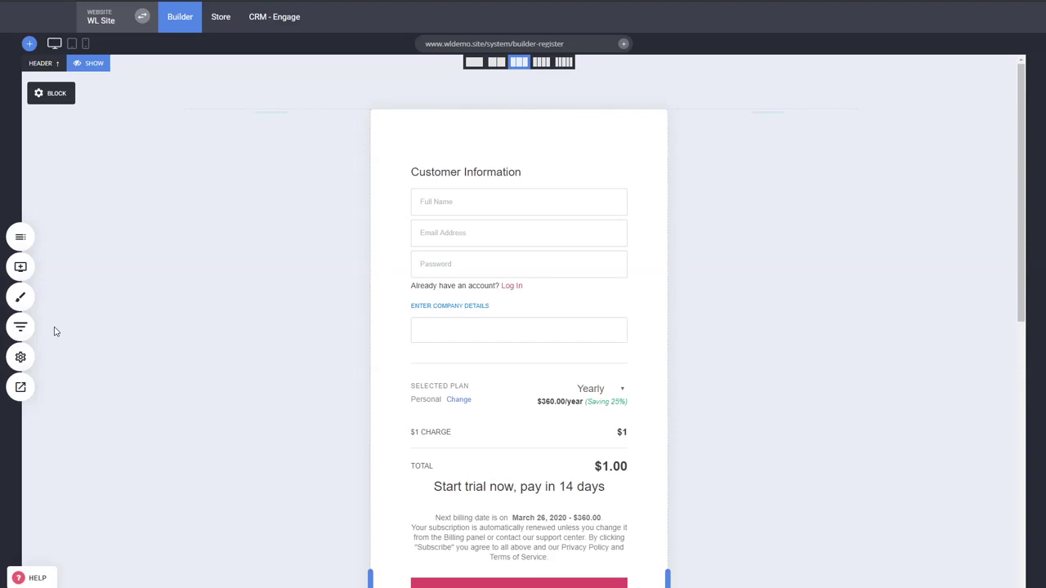
left_click(21, 237)
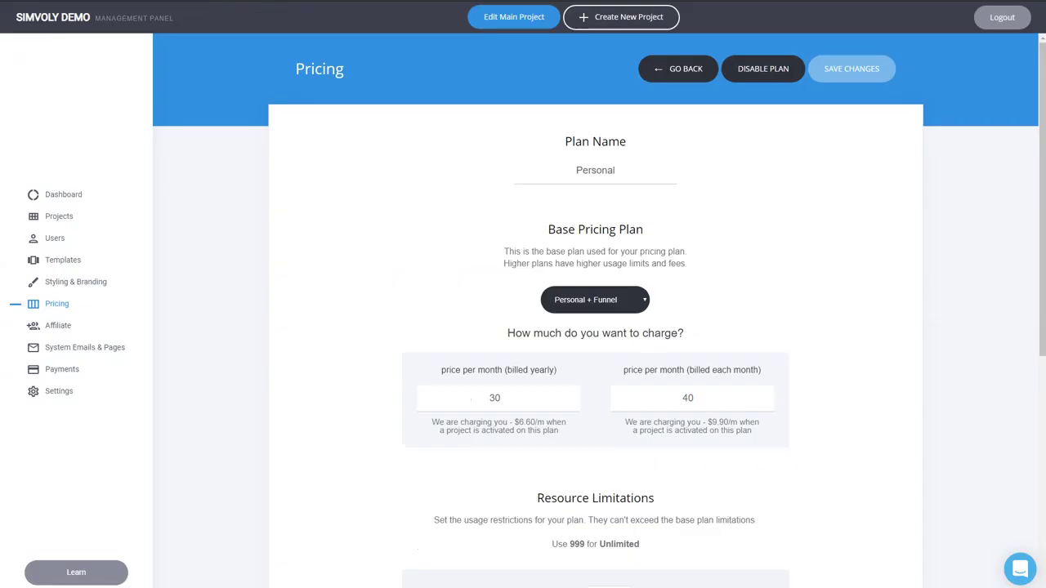
Step: Switch the Login Page template to raw markup editing and begin enabling custom login pages
left_click(77, 353)
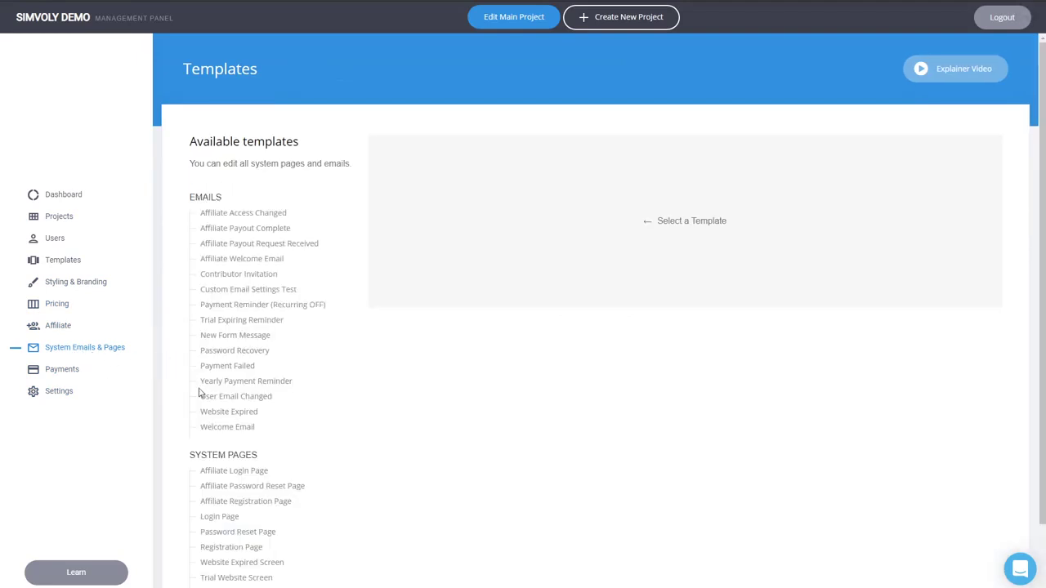
scroll(338, 470, "down", 1)
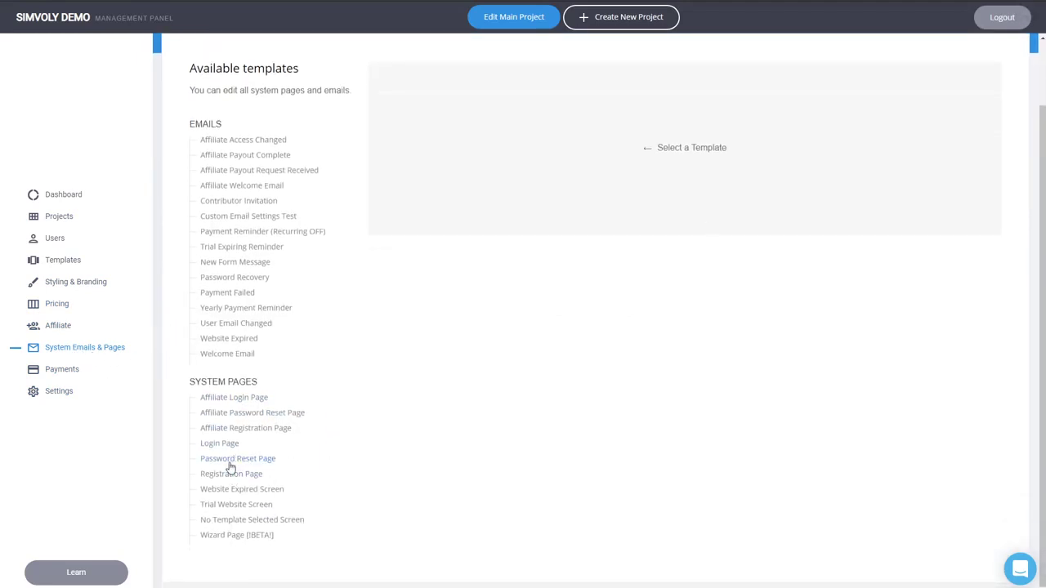
left_click(227, 444)
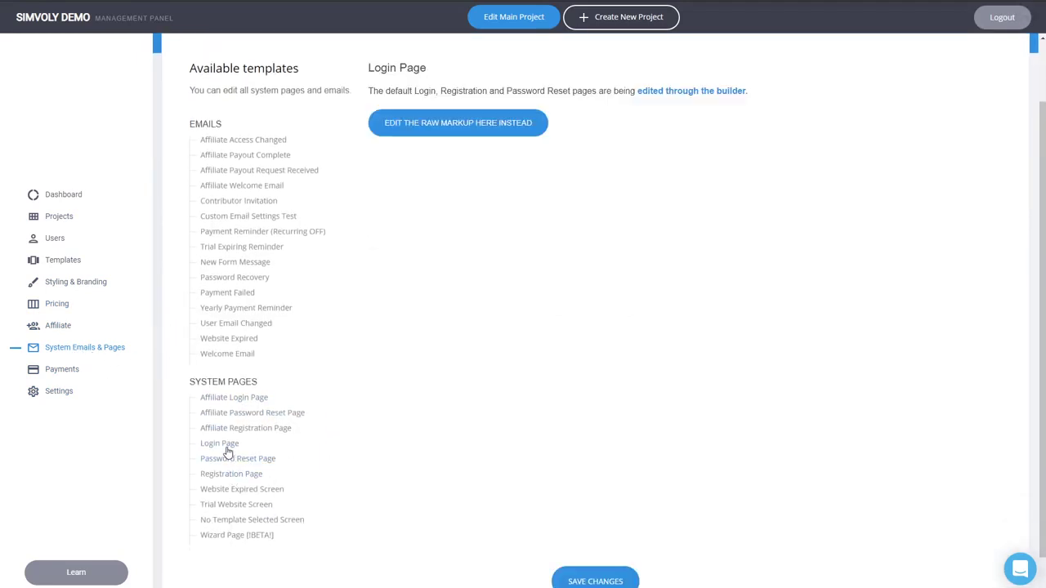
left_click(468, 124)
left_click(545, 337)
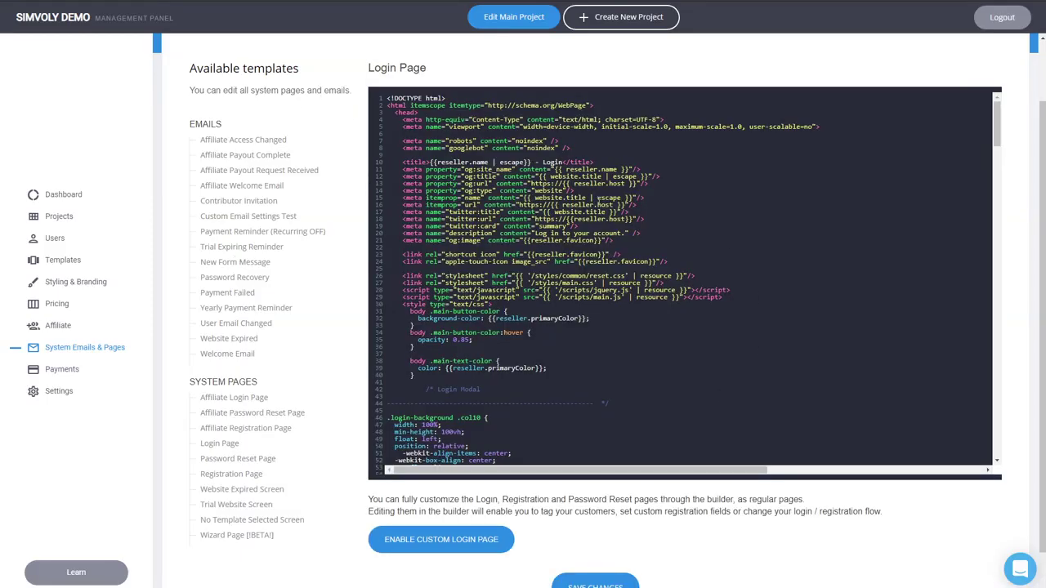
left_click(458, 543)
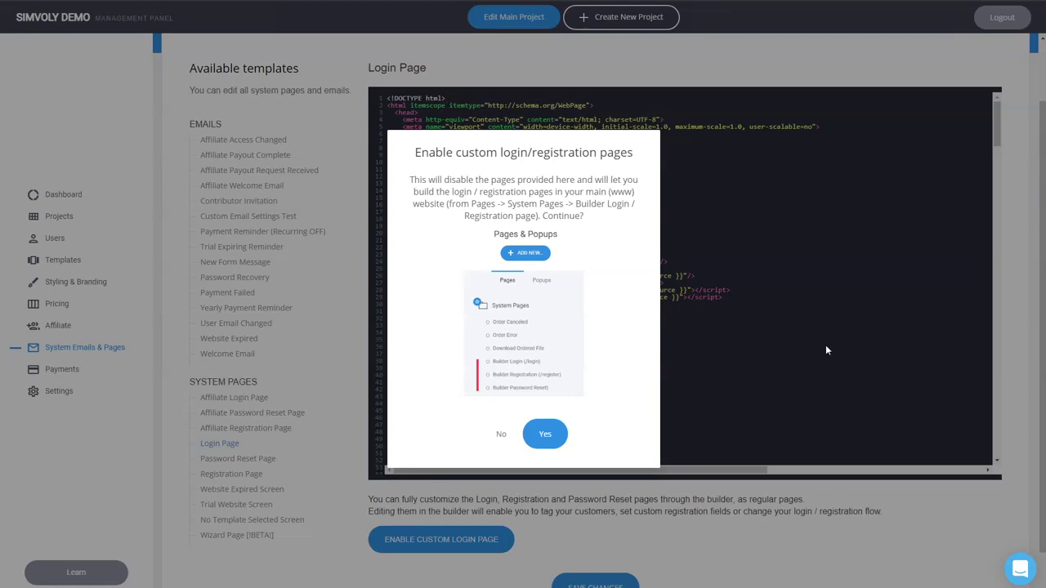
Step: Enable custom login/registration pages and review the Builder Registration page in the builder
left_click(554, 444)
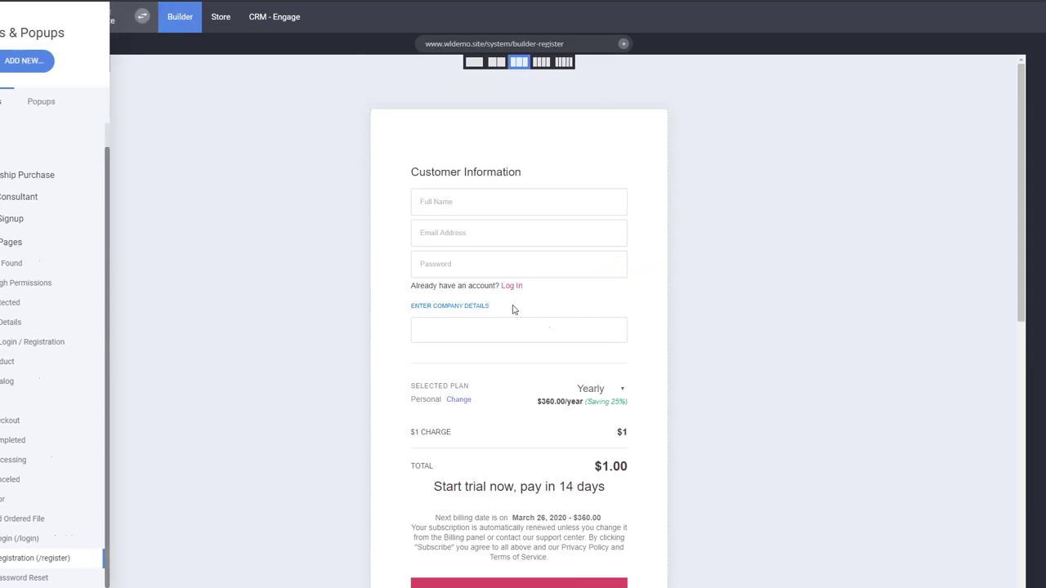
scroll(751, 311, "down", 3)
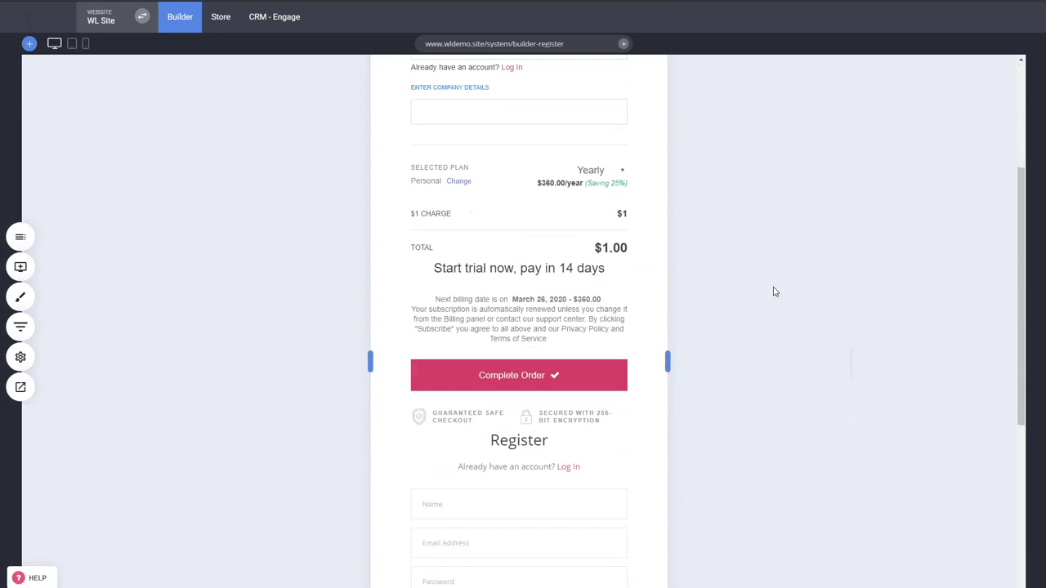
scroll(677, 226, "up", 3)
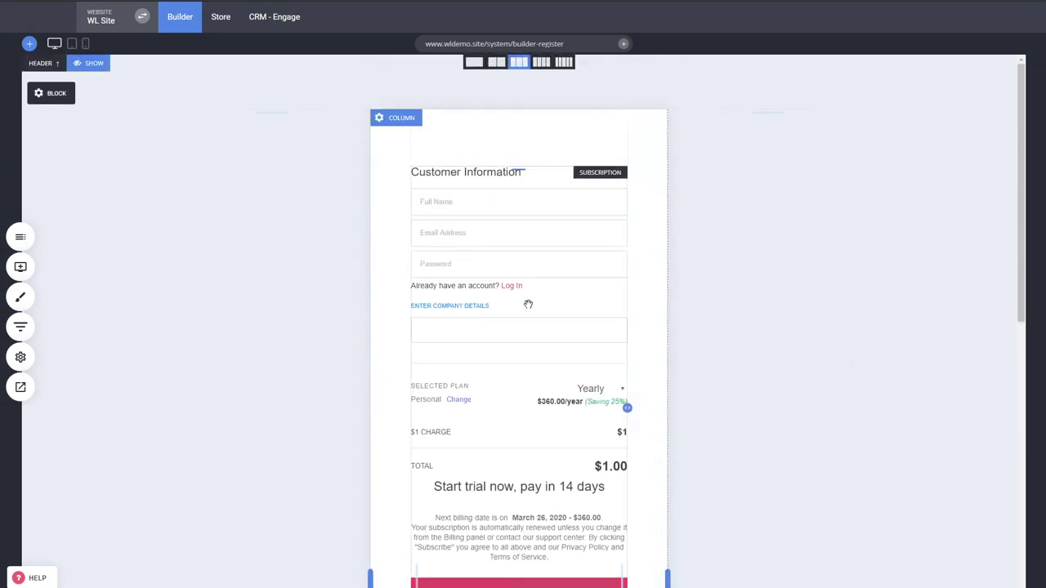
scroll(540, 294, "down", 3)
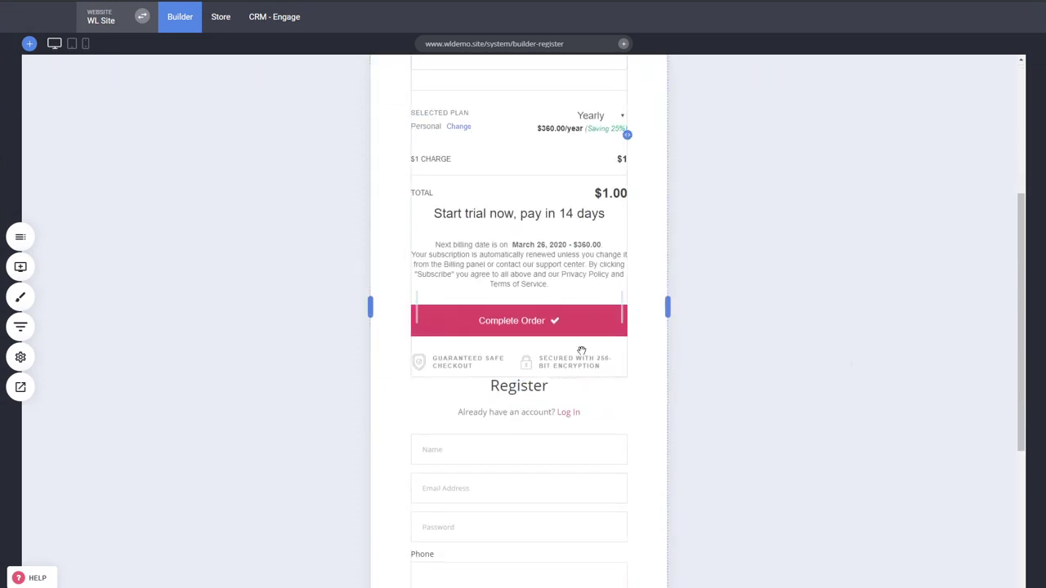
scroll(779, 368, "up", 4)
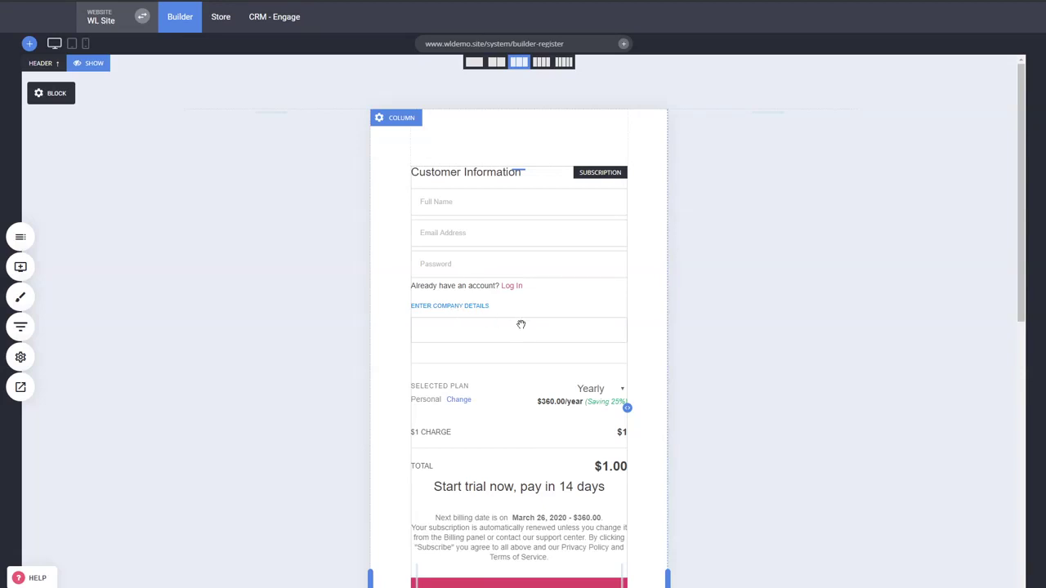
scroll(521, 323, "down", 2)
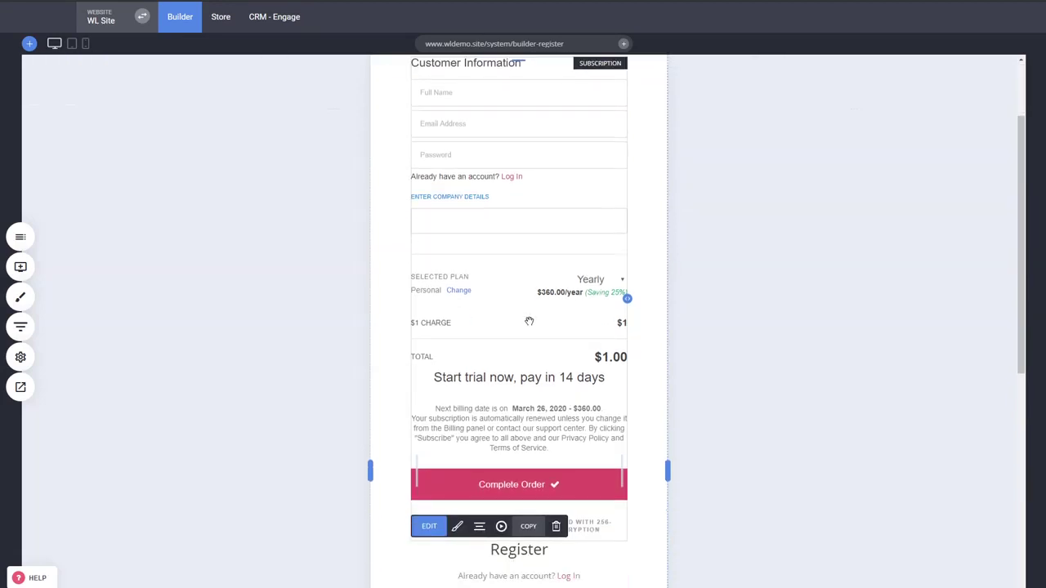
scroll(524, 322, "down", 2)
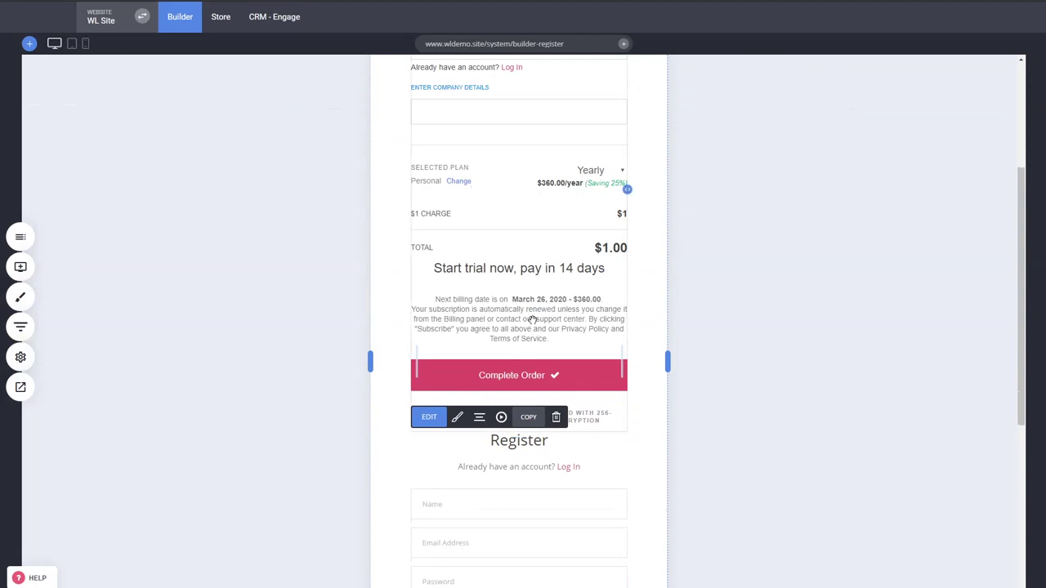
scroll(605, 188, "up", 2)
scroll(595, 300, "up", 1)
scroll(595, 302, "up", 1)
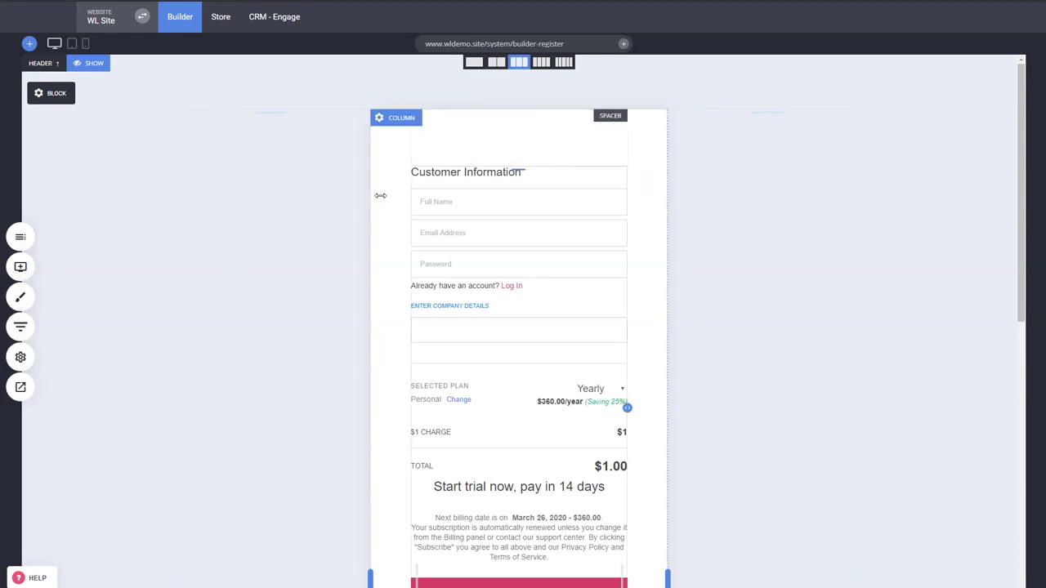
Step: Check the site's pages list, then return to the Platform Metrics dashboard showing 38 projects
left_click(20, 237)
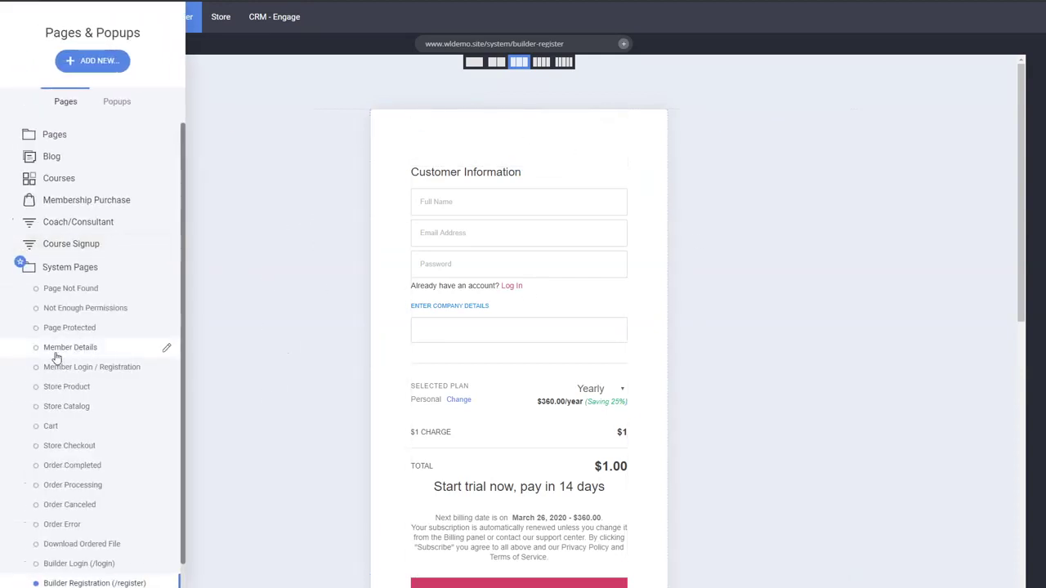
scroll(49, 357, "down", 1)
left_click(310, 320)
scroll(660, 397, "down", 3)
scroll(712, 400, "down", 2)
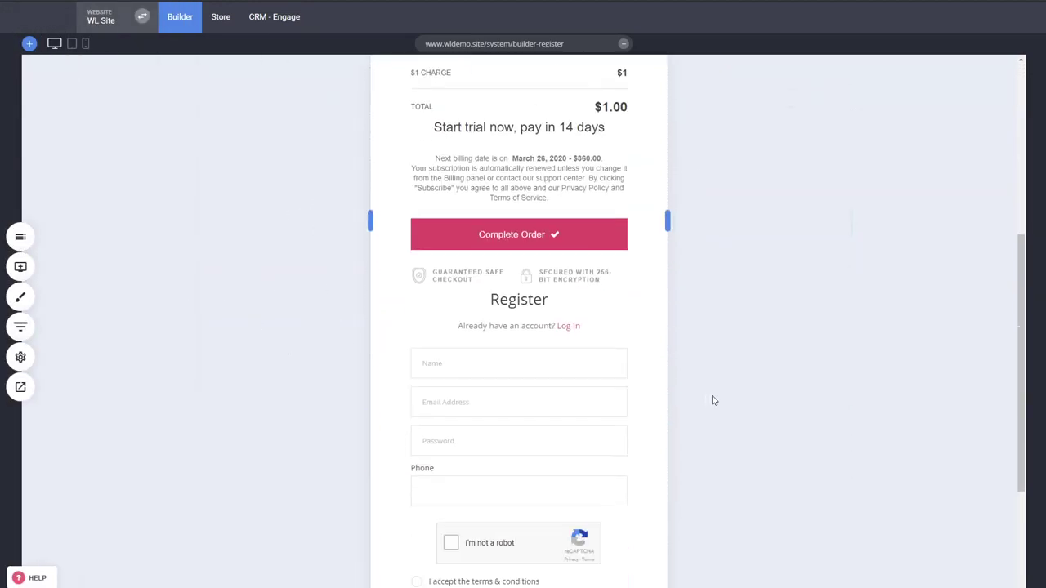
mouse_move(539, 397)
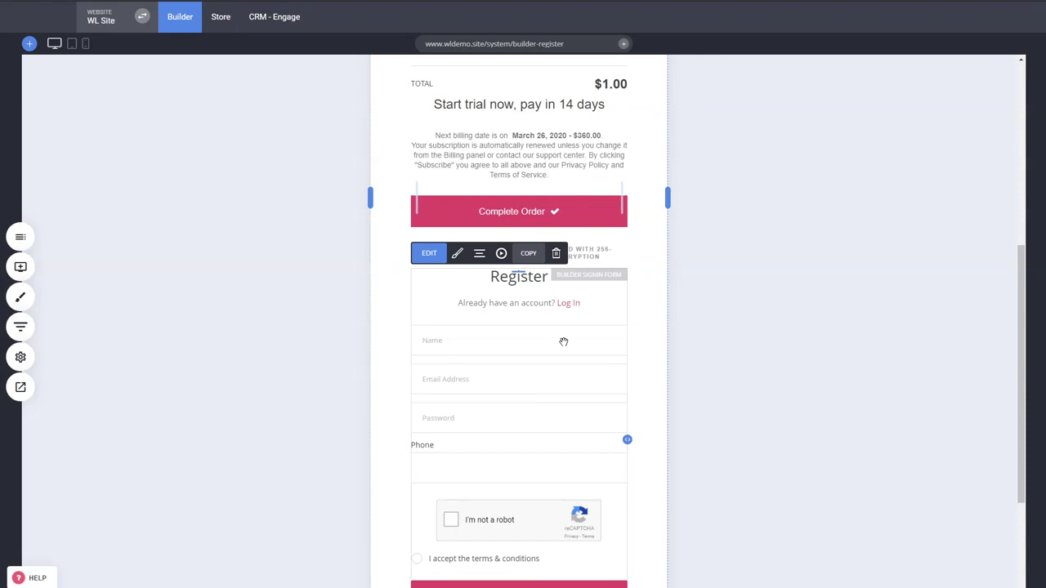
scroll(295, 228, "up", 4)
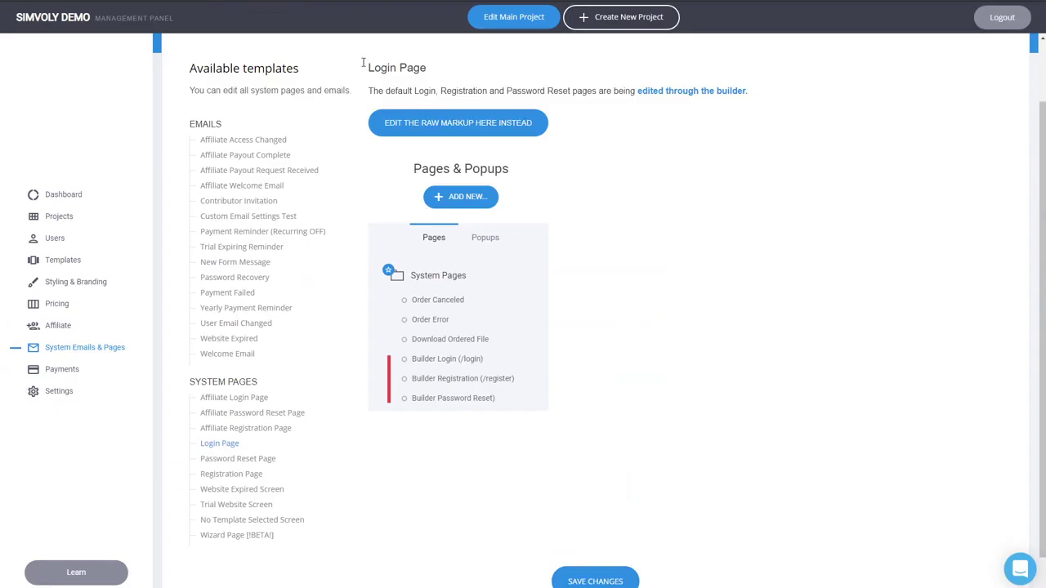
left_click(64, 194)
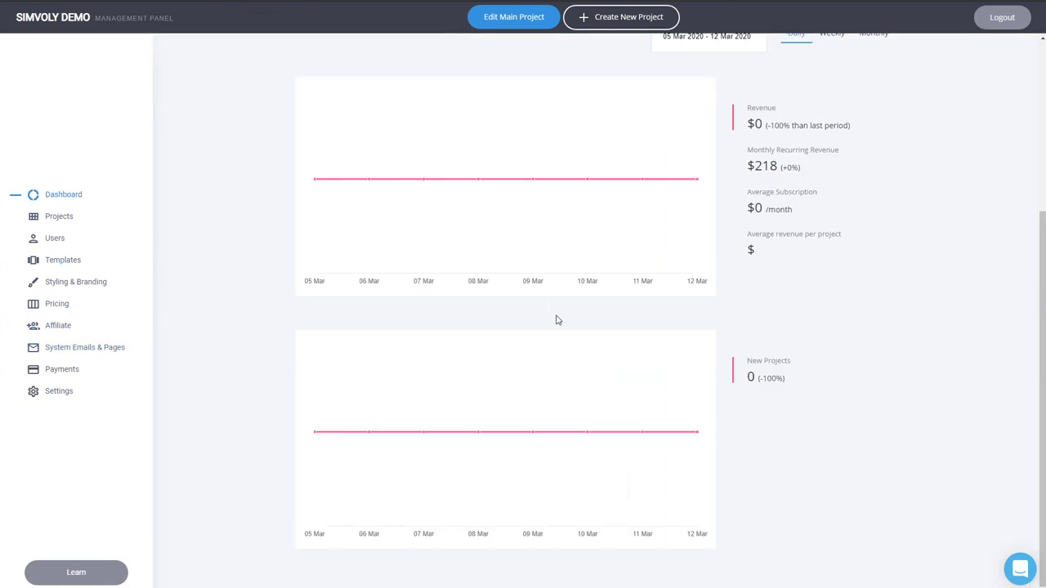
scroll(291, 287, "up", 3)
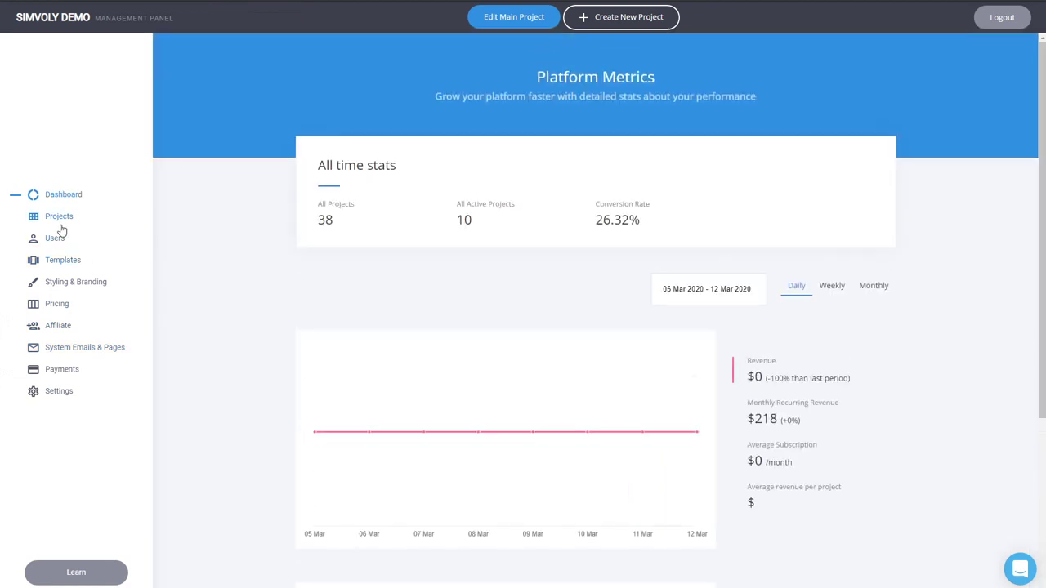